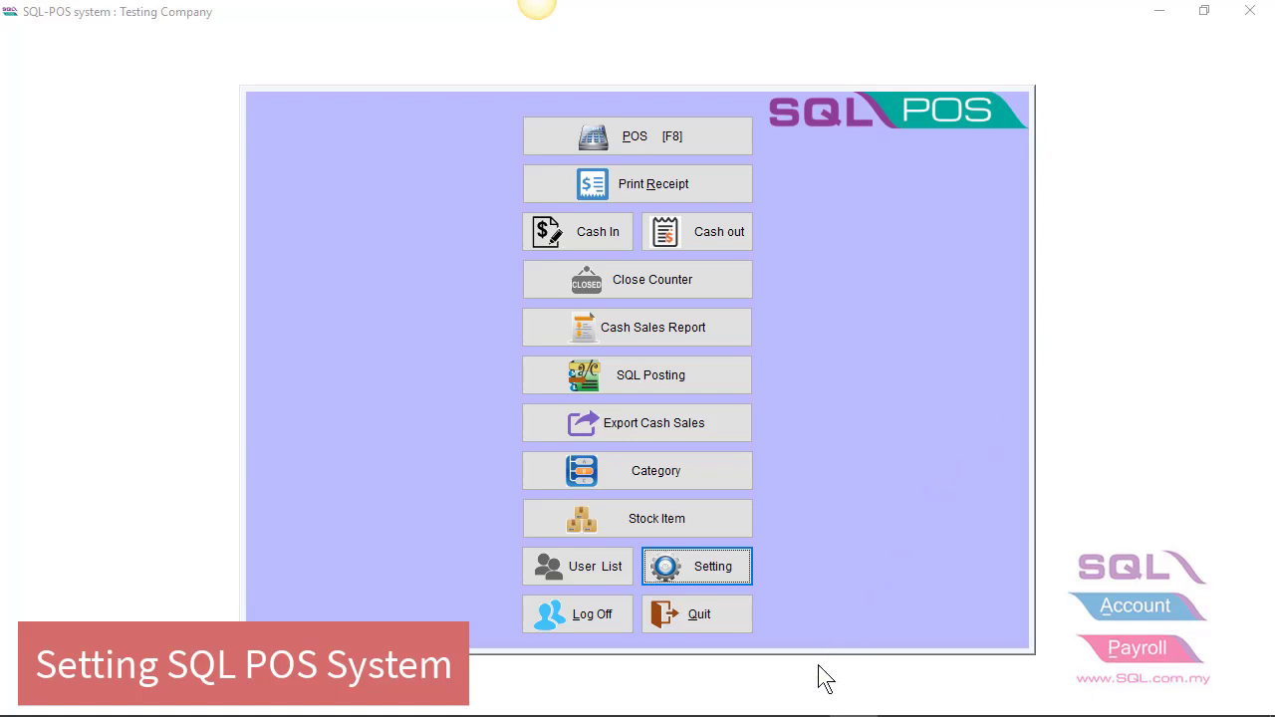
- Switch to SQL Account to show the Database Group window listing the SQL Account Database
mouse_move(827, 713)
left_click(710, 709)
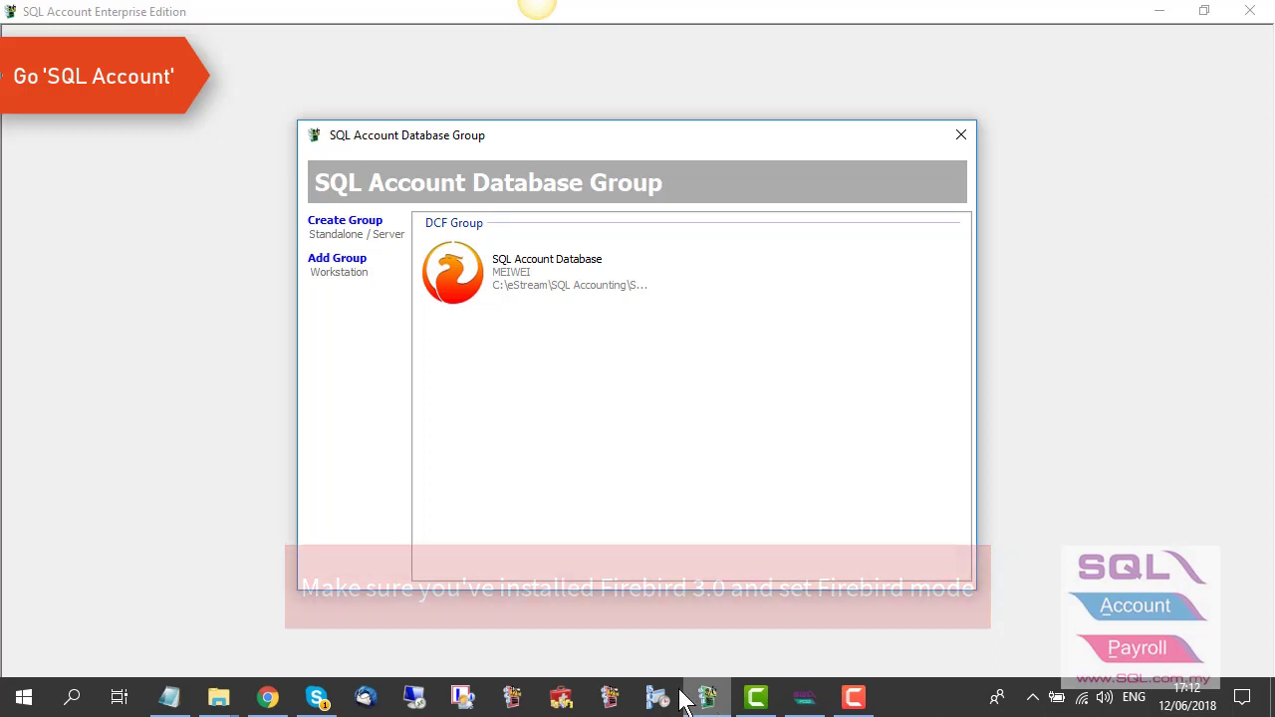
- Confirm the SQL Account Database uses Firebird Server and test that the connection is active
right_click(479, 284)
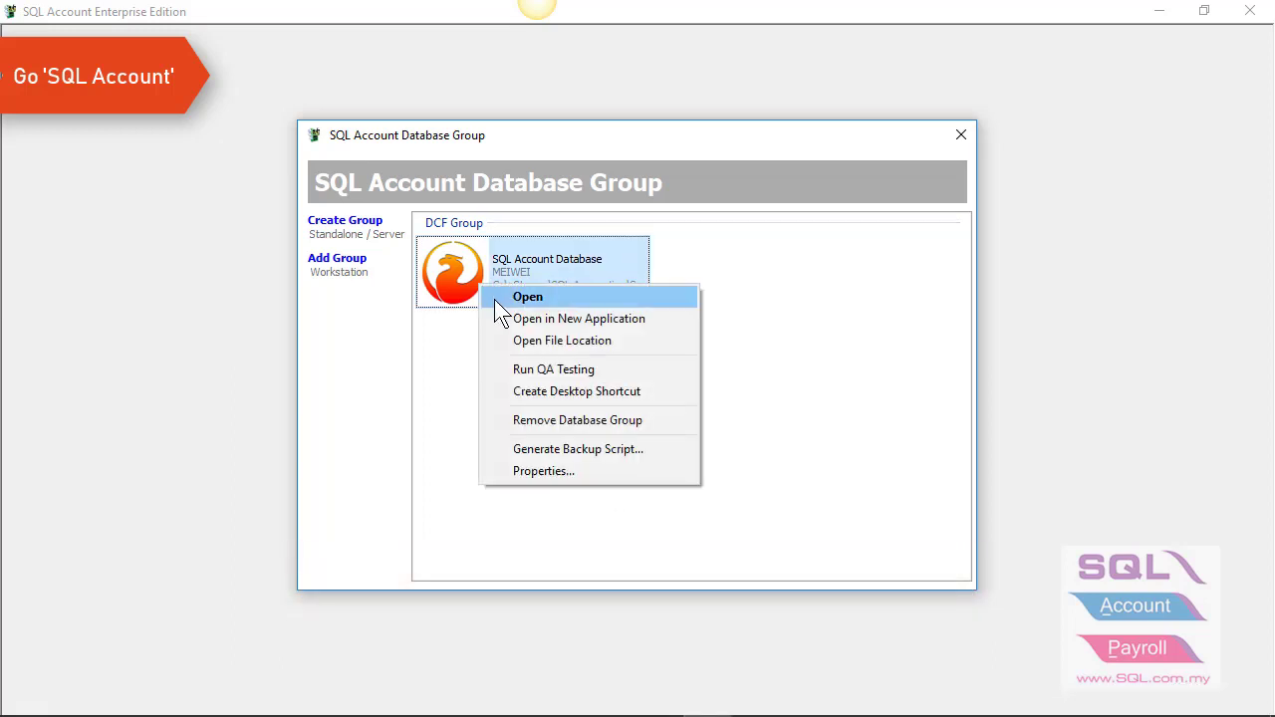
left_click(544, 465)
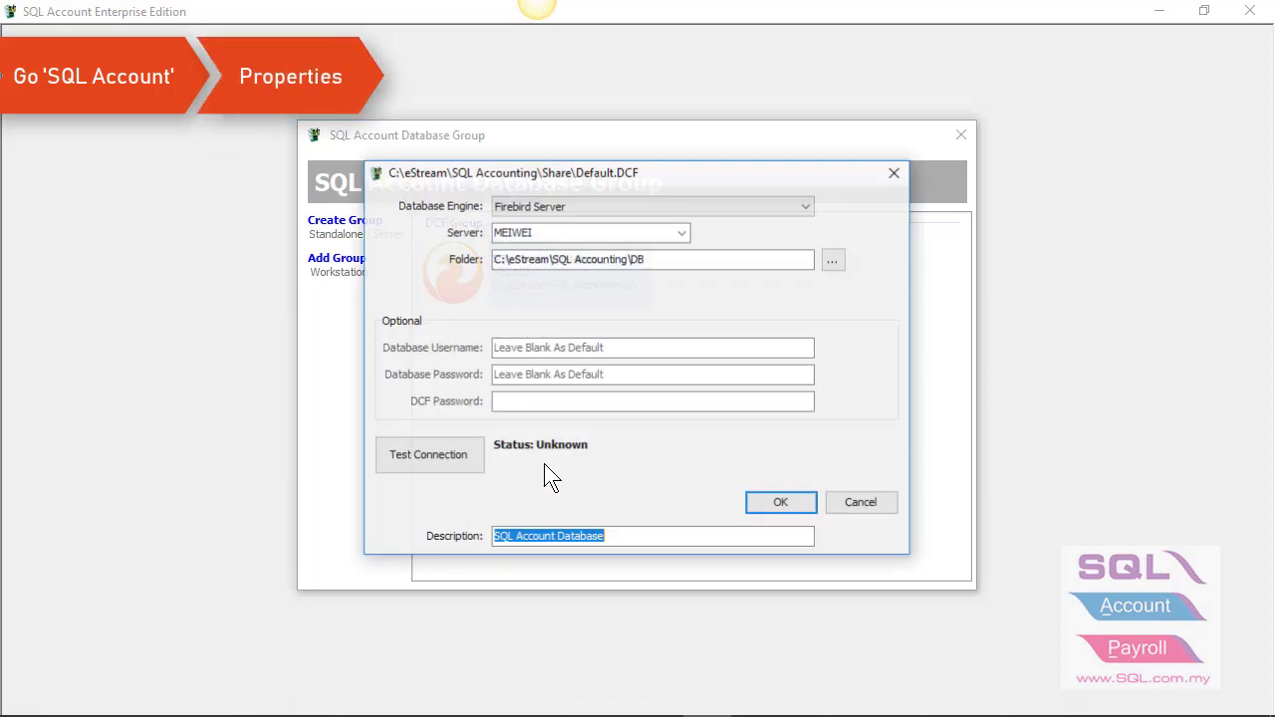
left_click(561, 205)
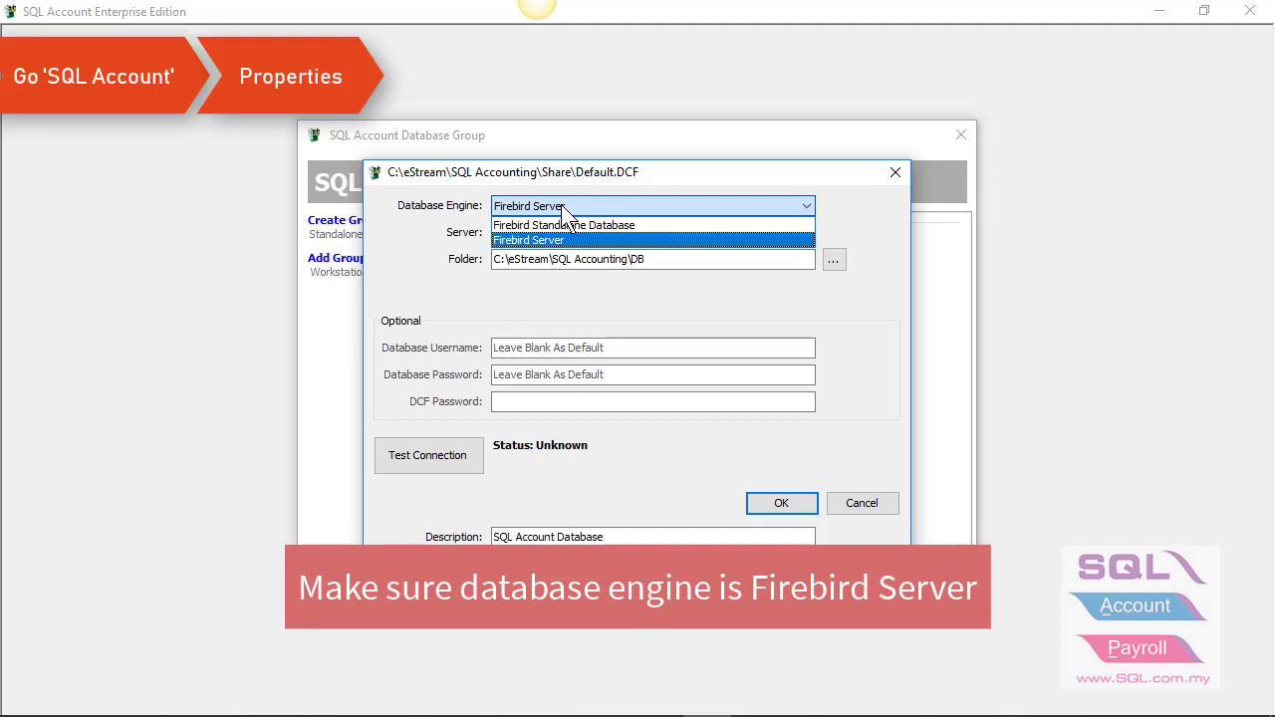
left_click(561, 205)
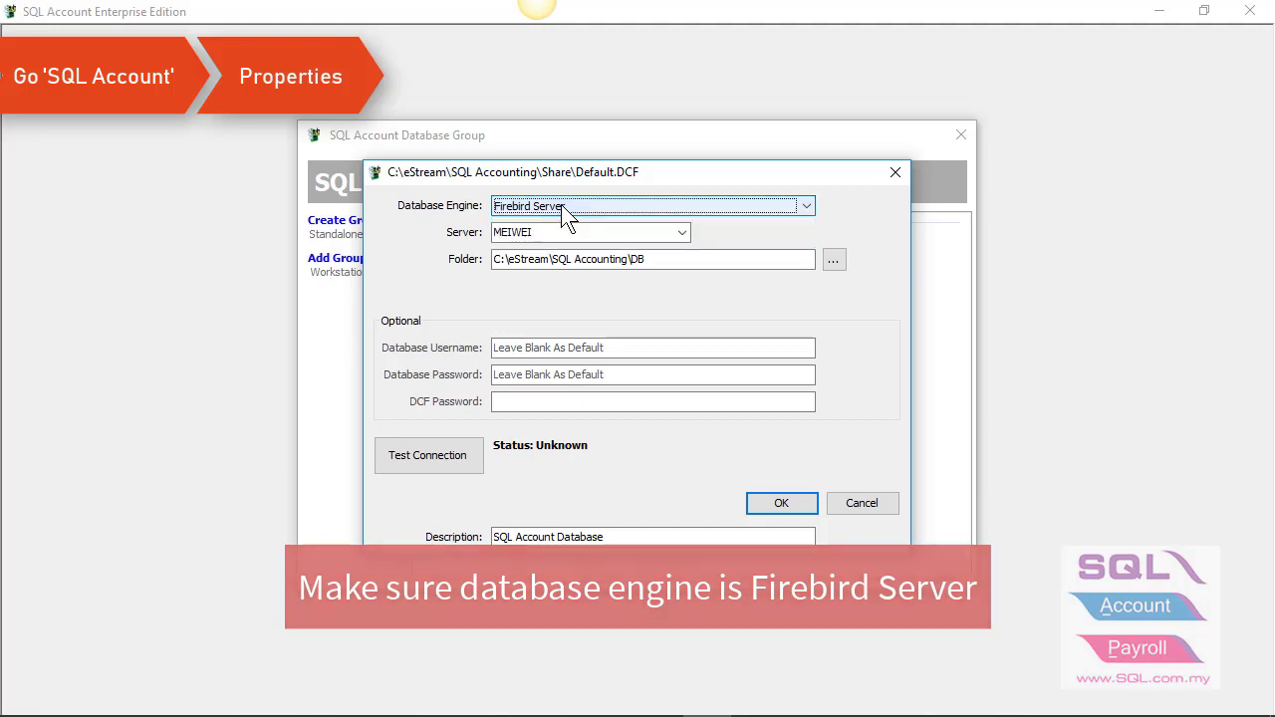
left_click(383, 450)
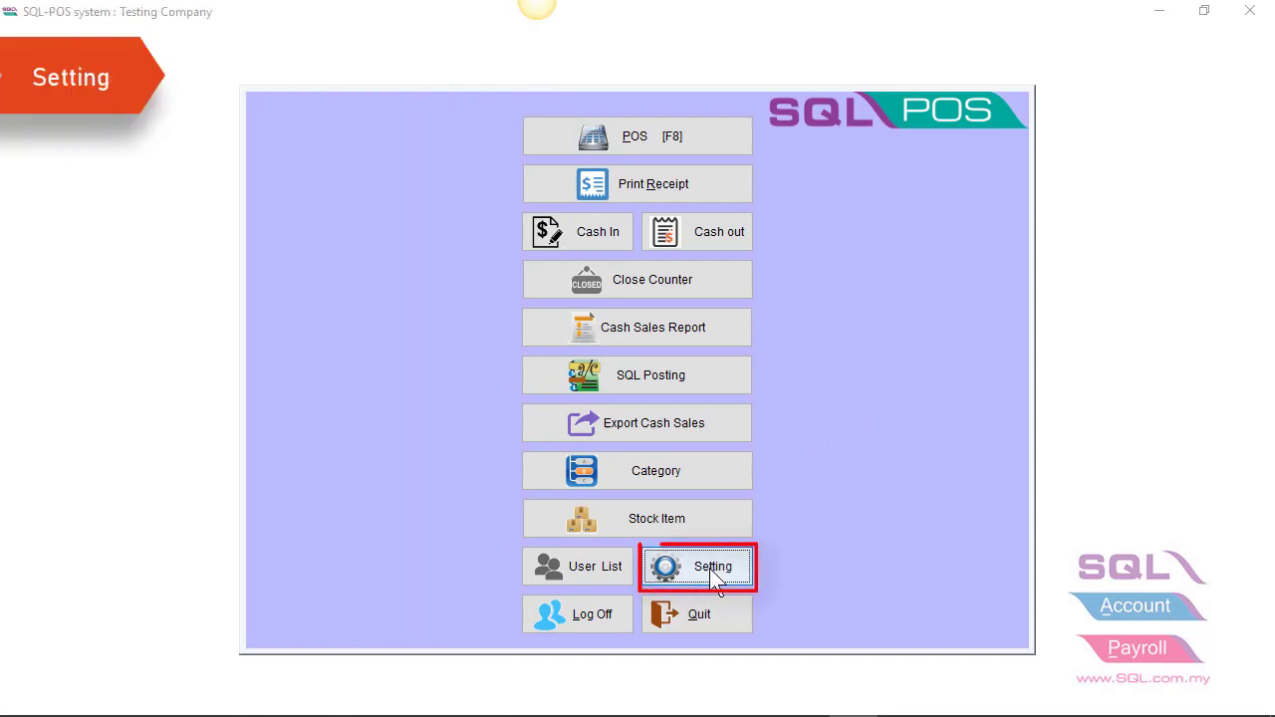
- In SQL-POS settings, link the SQL Account tab to ACC-0216.FDB from the DCF database list
left_click(710, 571)
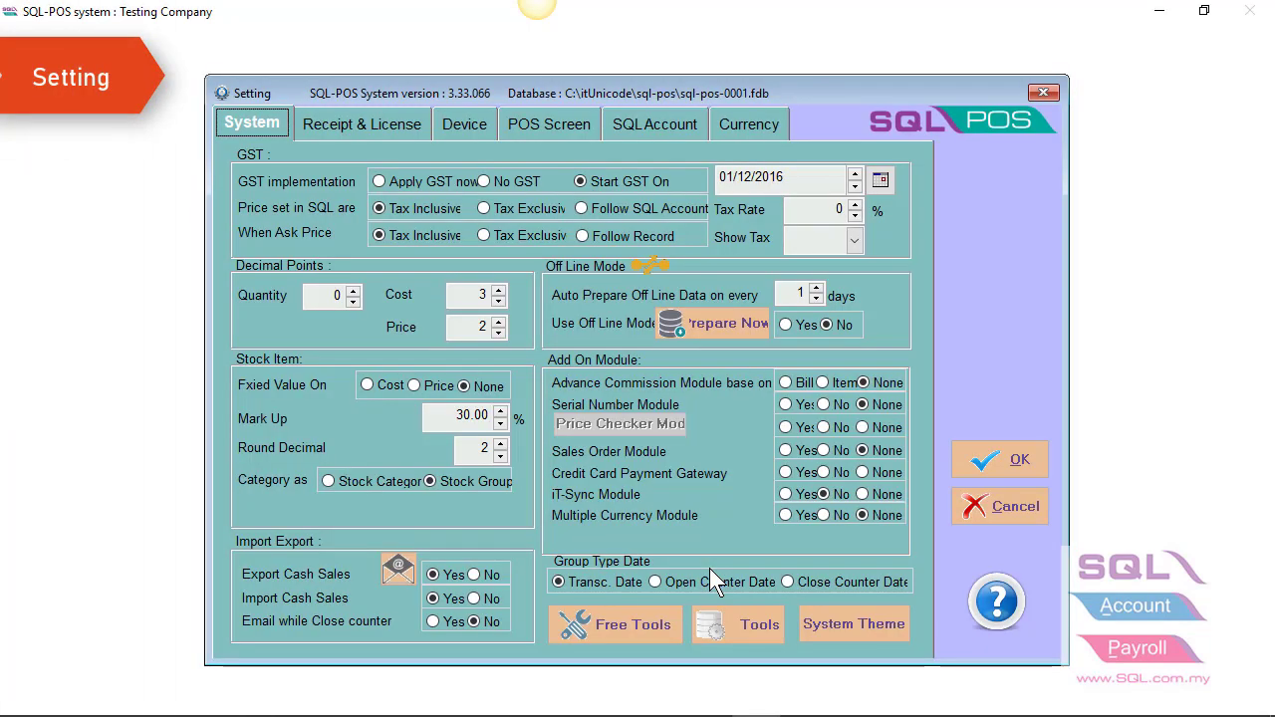
left_click(656, 119)
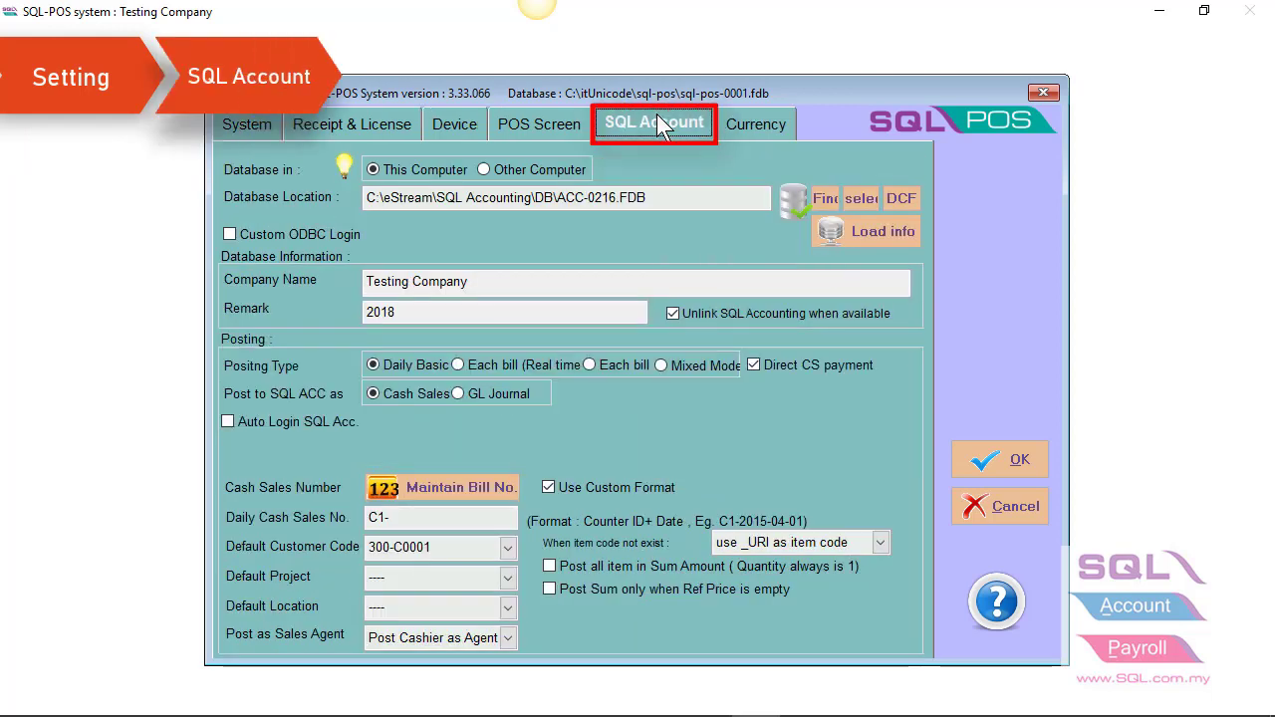
left_click(898, 198)
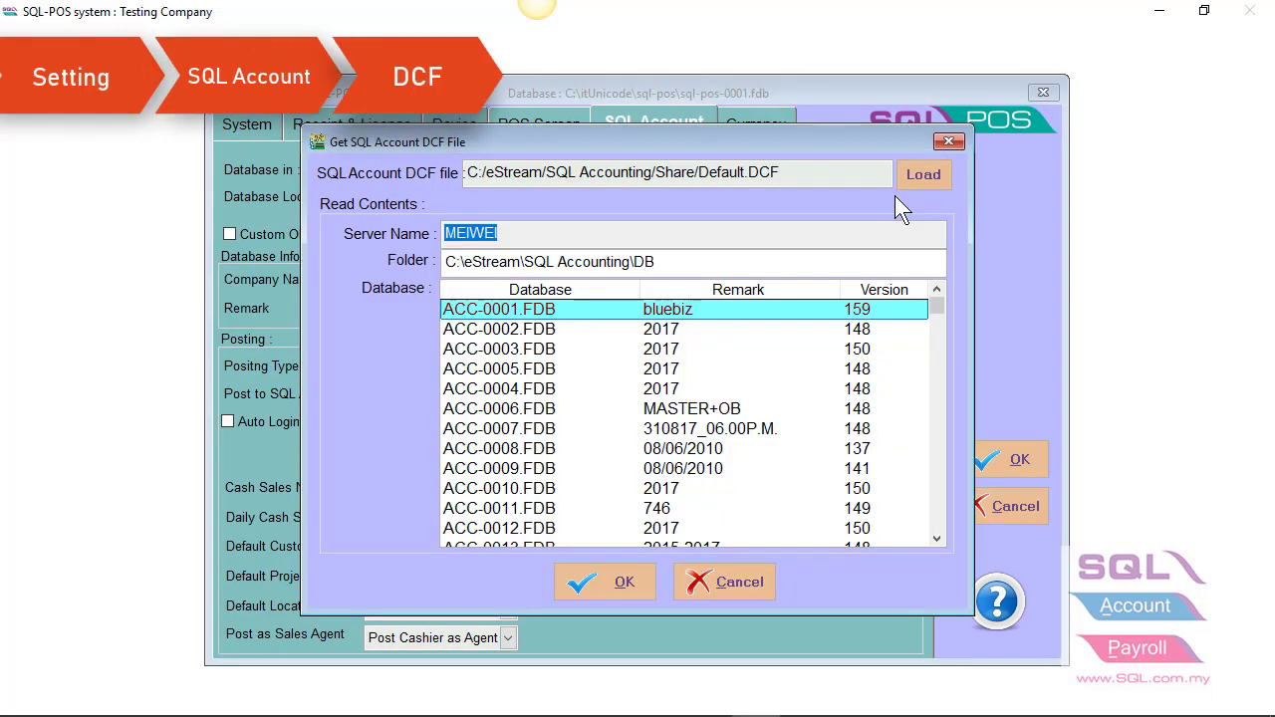
left_click(936, 317)
left_click(935, 327)
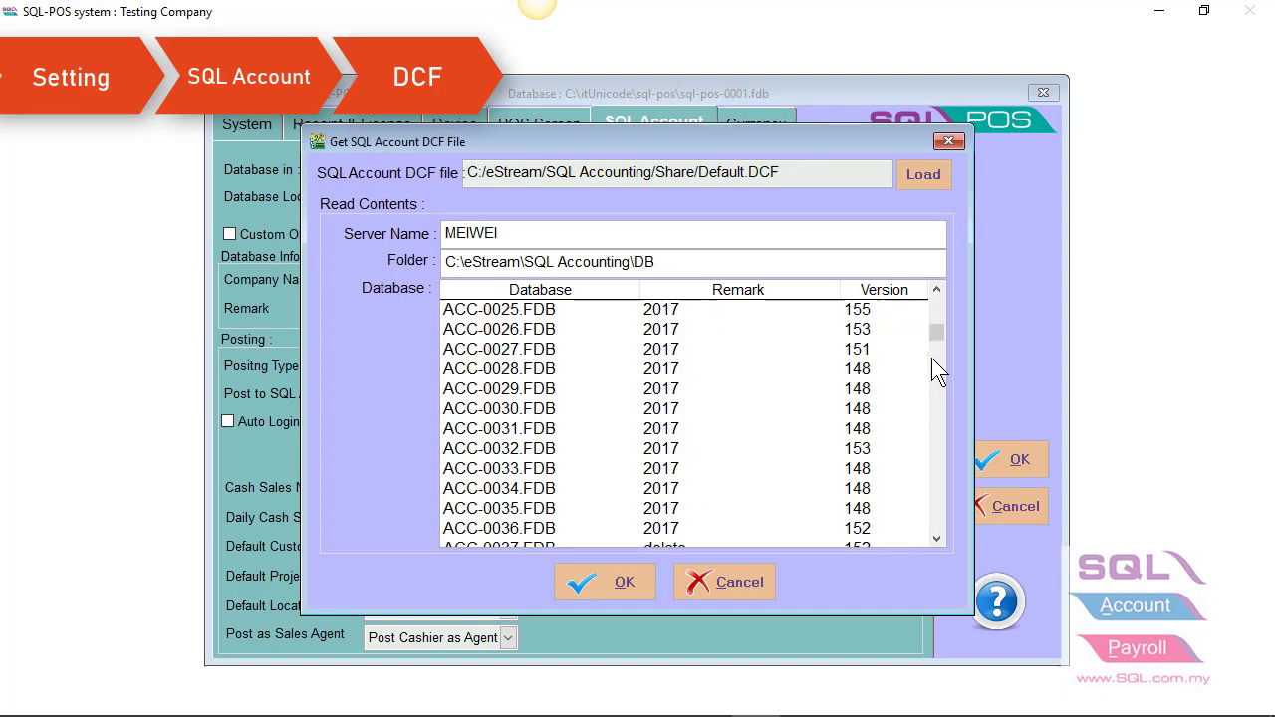
left_click_drag(937, 332, 922, 549)
left_click(568, 438)
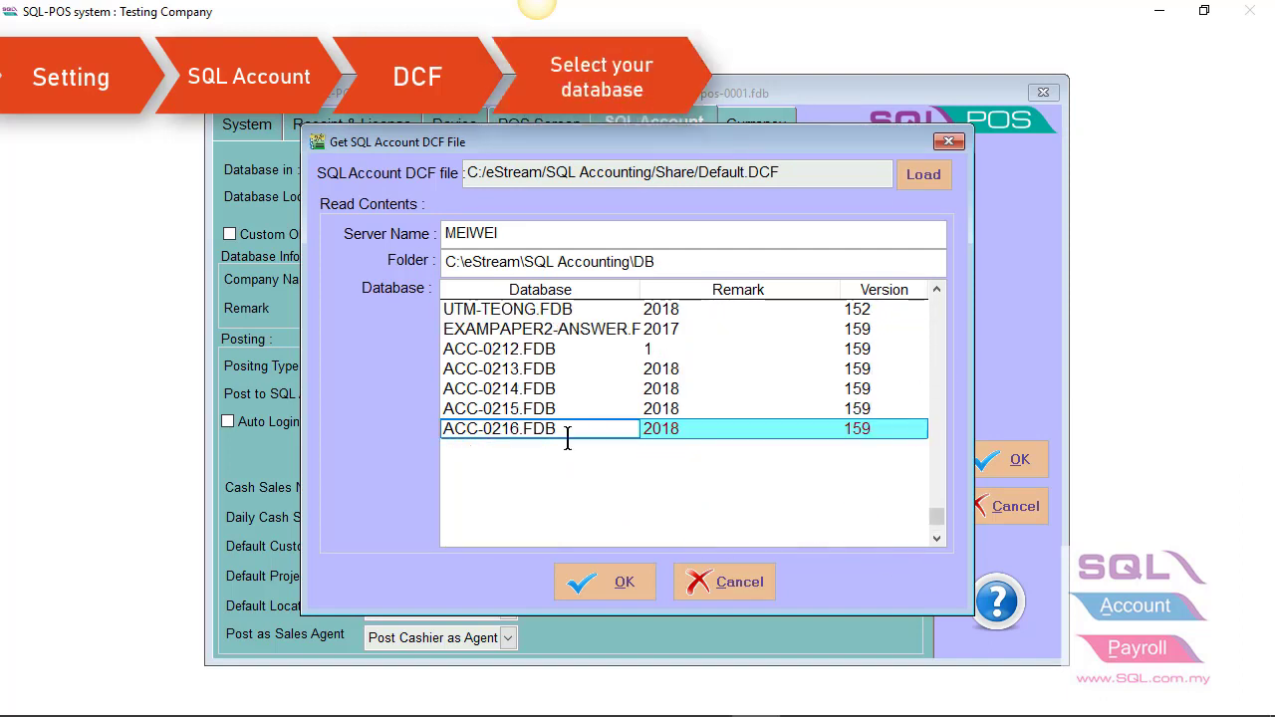
left_click(608, 584)
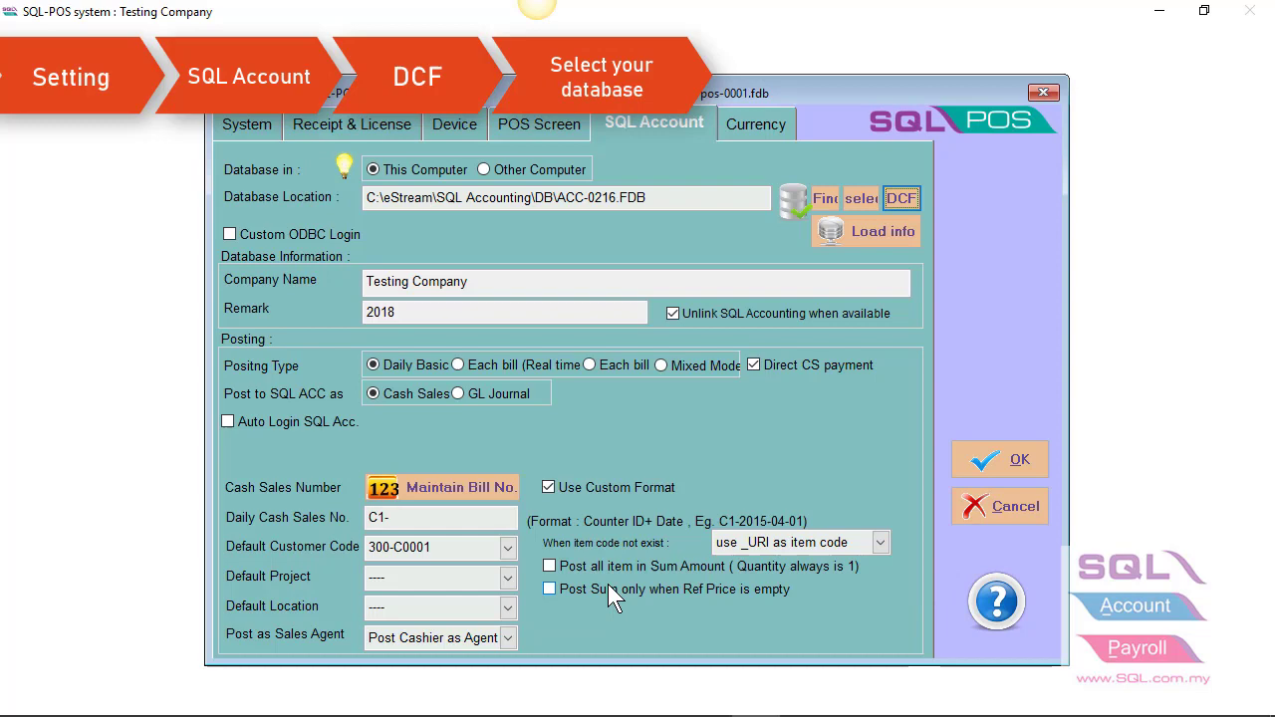
- Load Testing Company info from ACC-0216 and apply the posting optimisation options
left_click(854, 238)
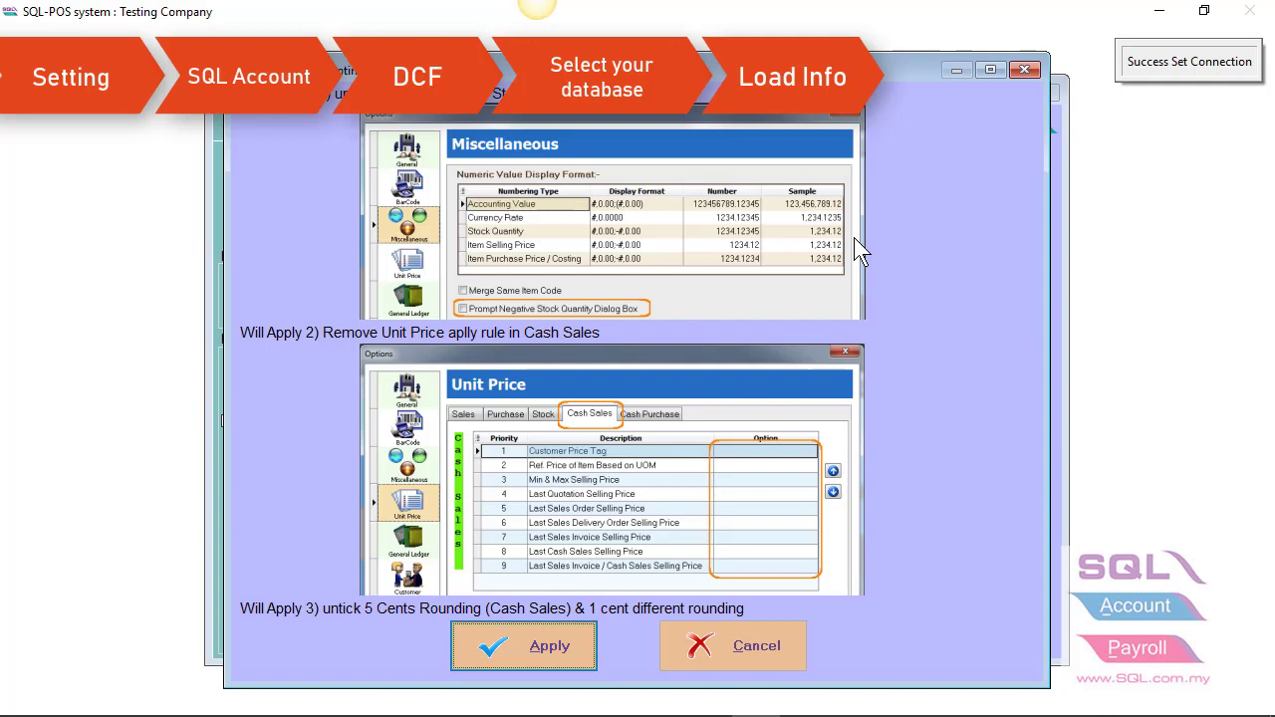
left_click(509, 640)
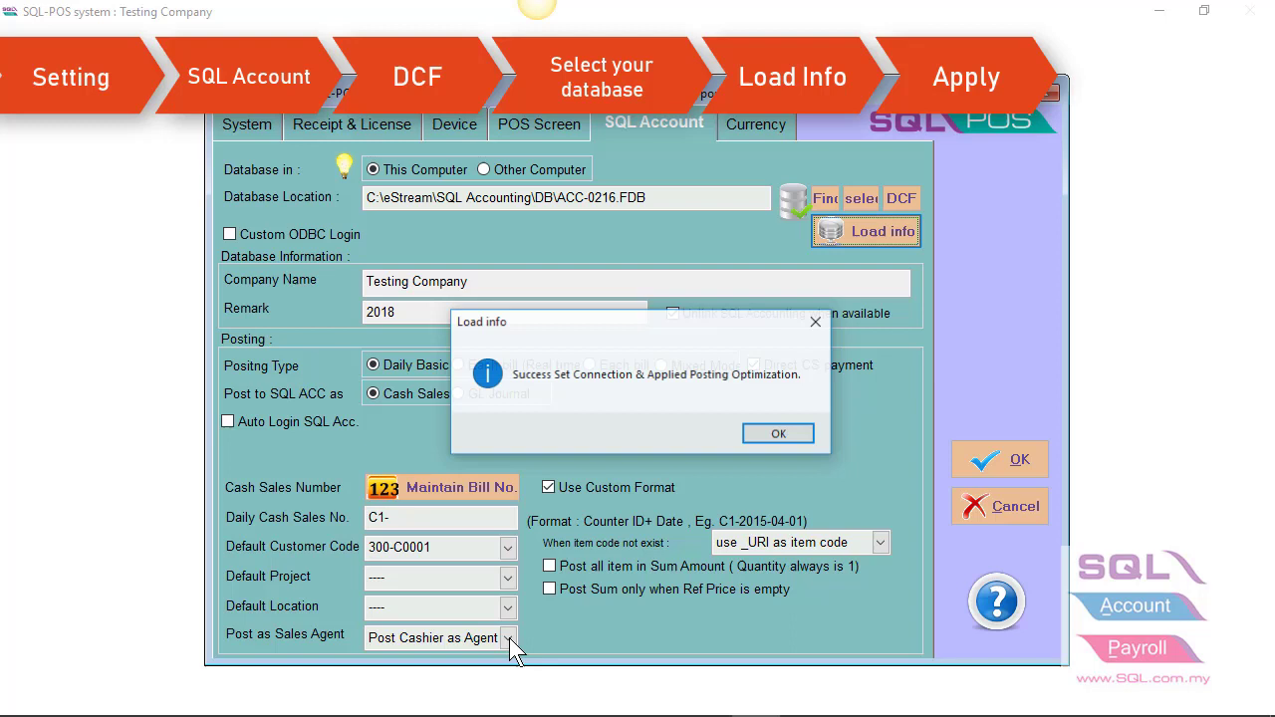
- Dismiss the Load info message and check the default customer list for 300-C0001 CASH SALES
left_click(767, 433)
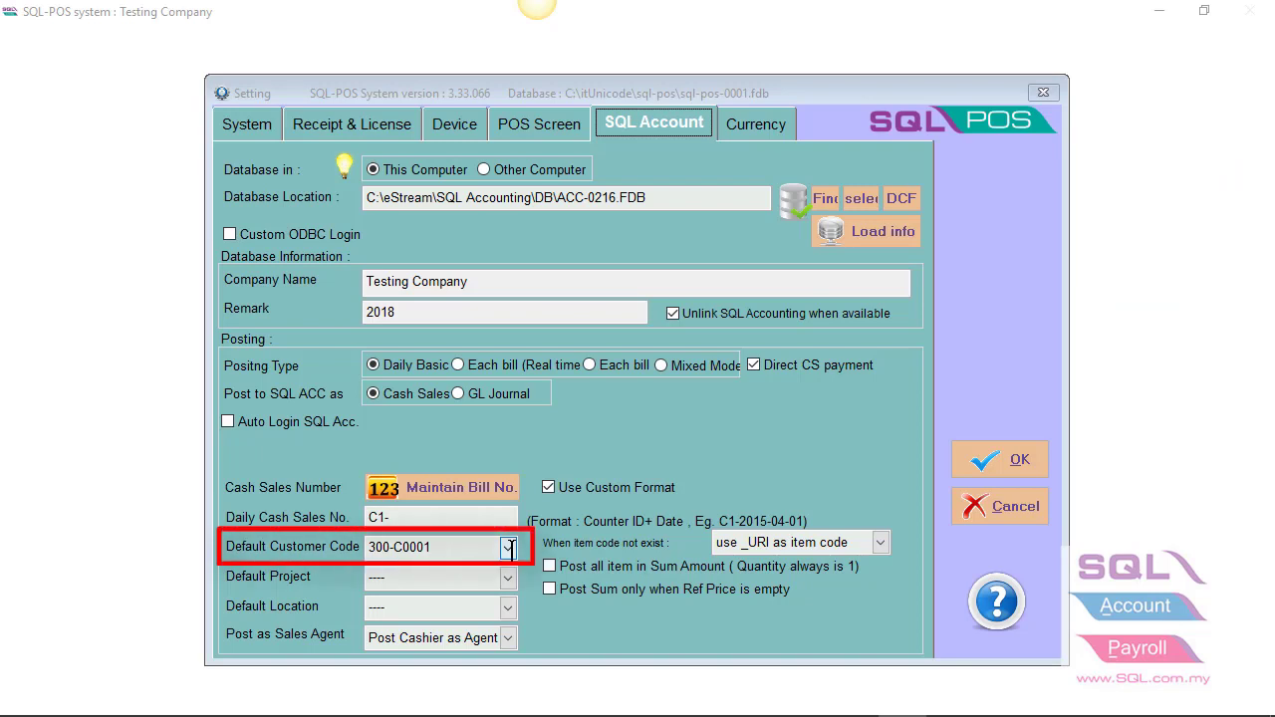
left_click(508, 548)
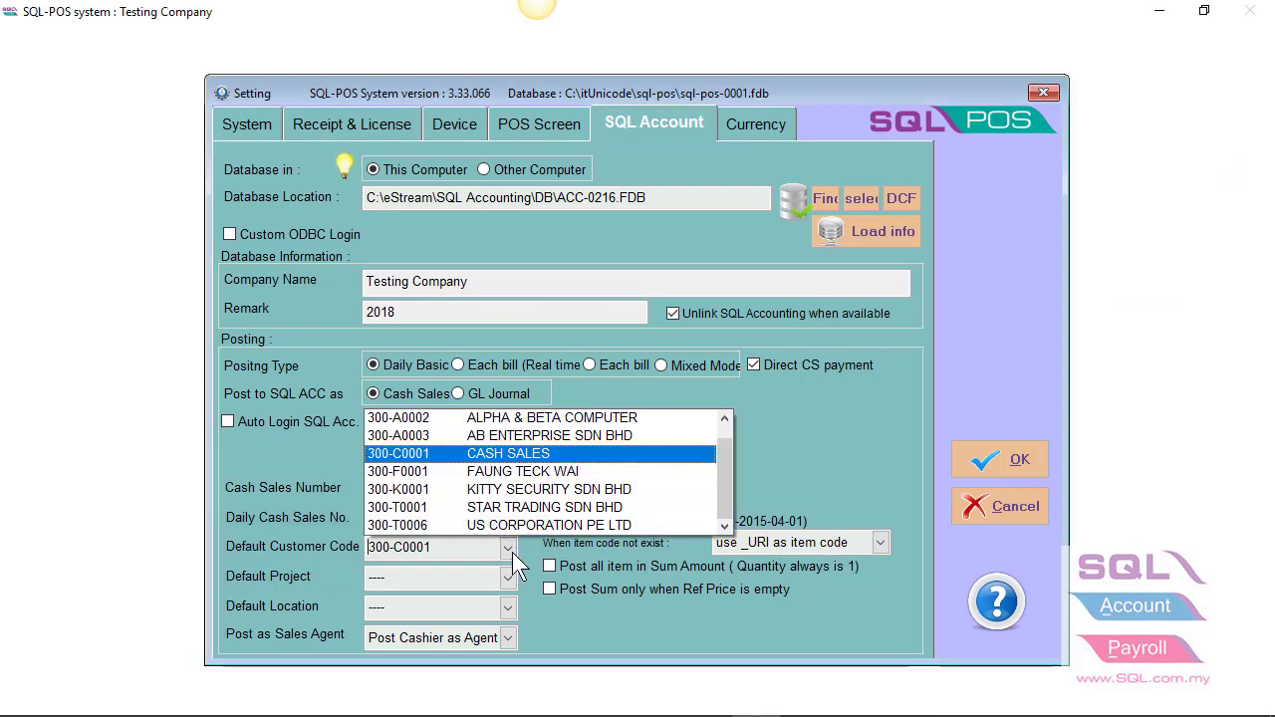
- Keep CASH SALES, make footer line 1 'THANK YOU, PLEASE COME AGAIN' and line 2 the wifi password
left_click(502, 463)
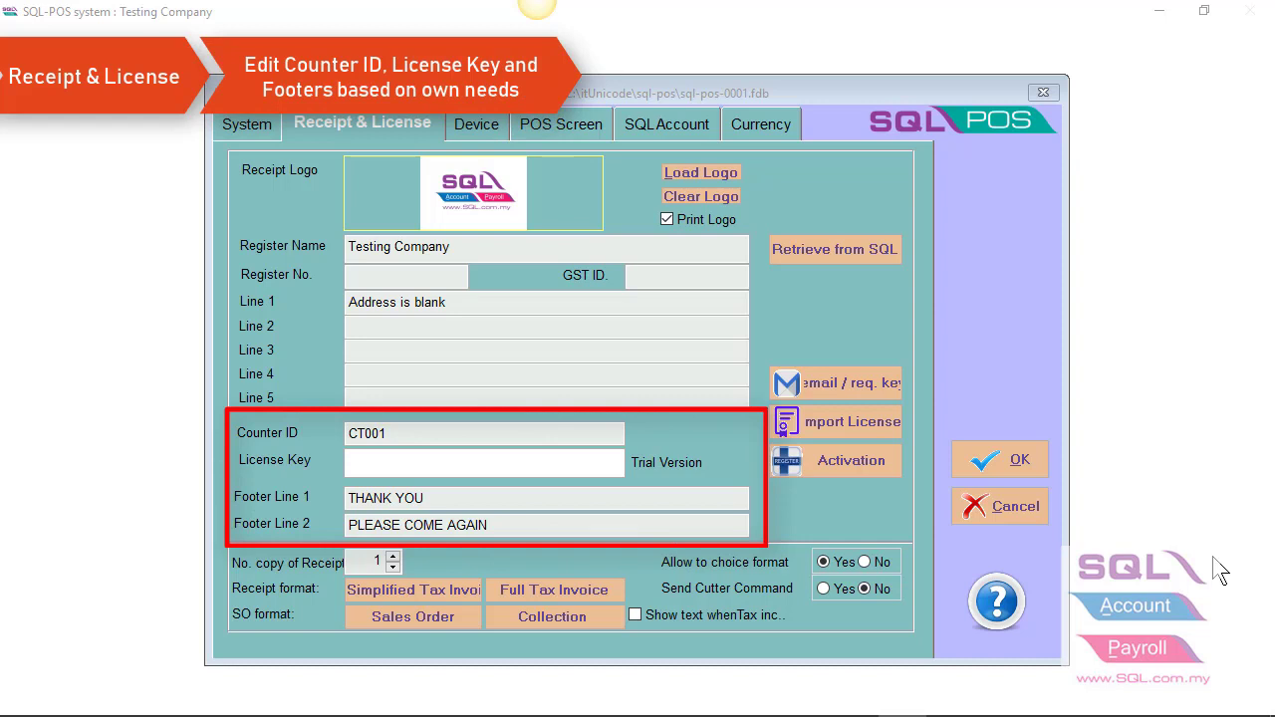
double_click(527, 525)
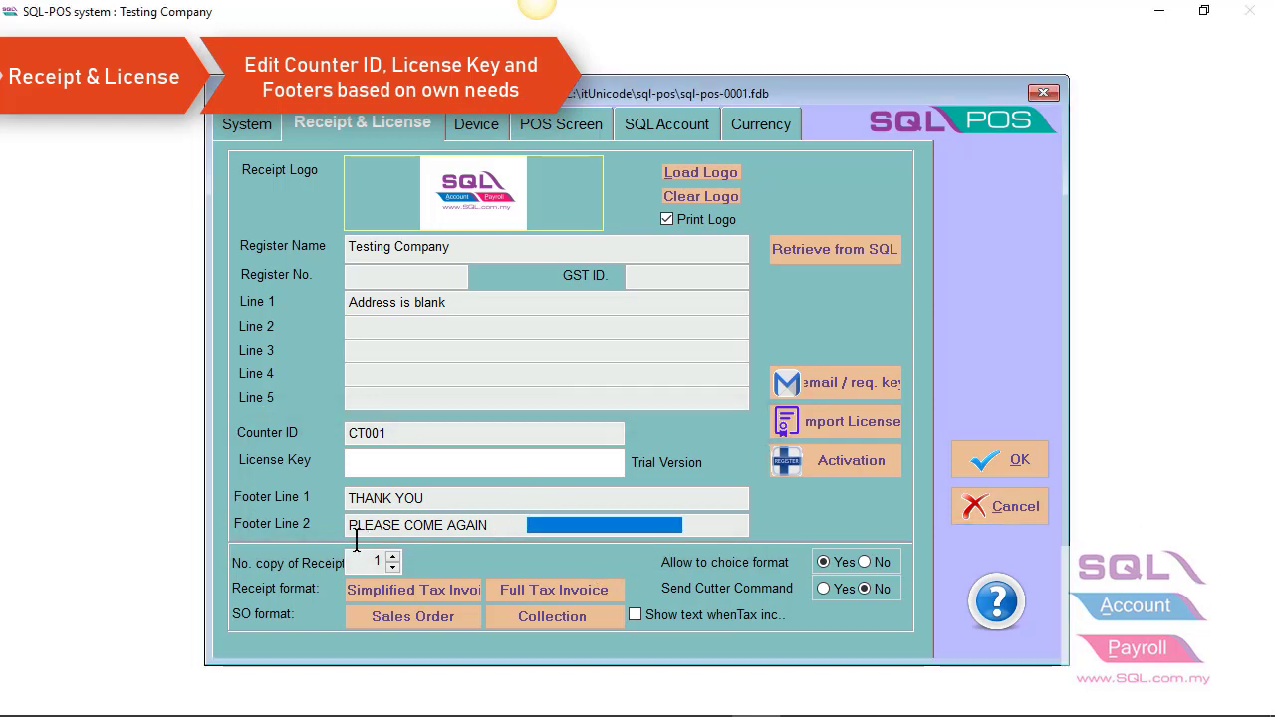
left_click_drag(356, 543, 351, 538)
key("ctrl+c")
key("BackSpace")
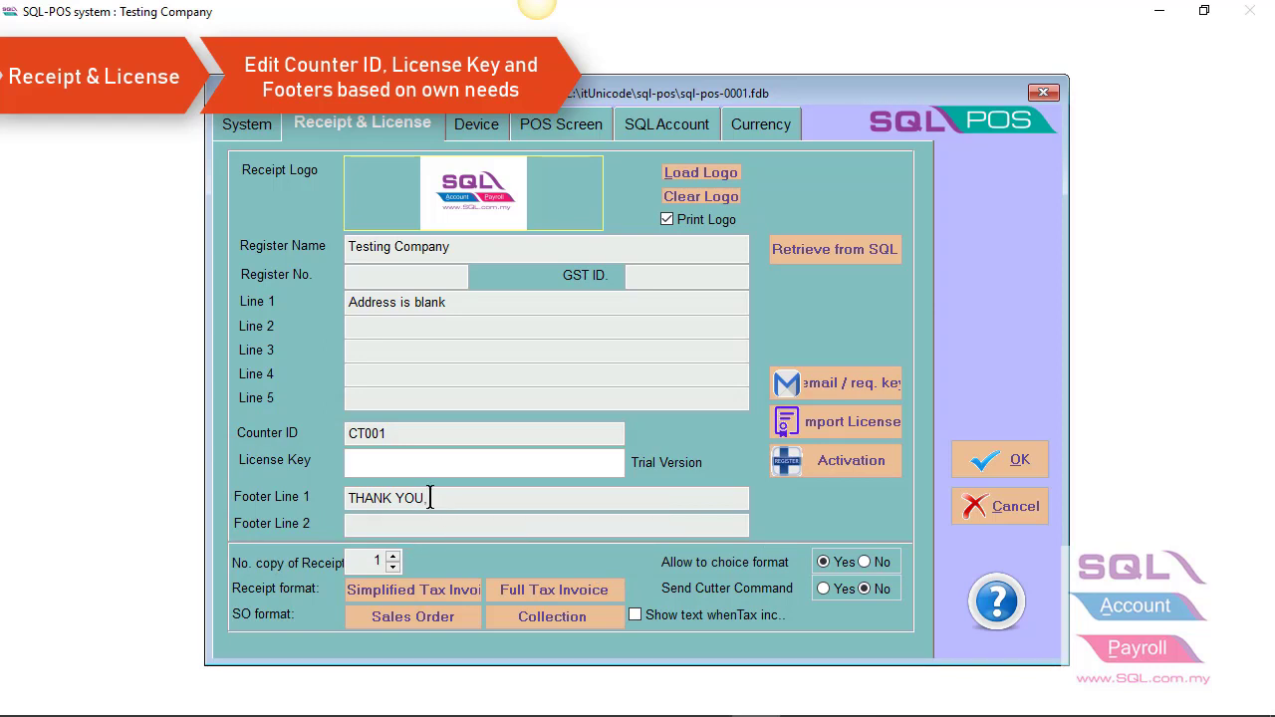
left_click(430, 498)
key("ctrl+v")
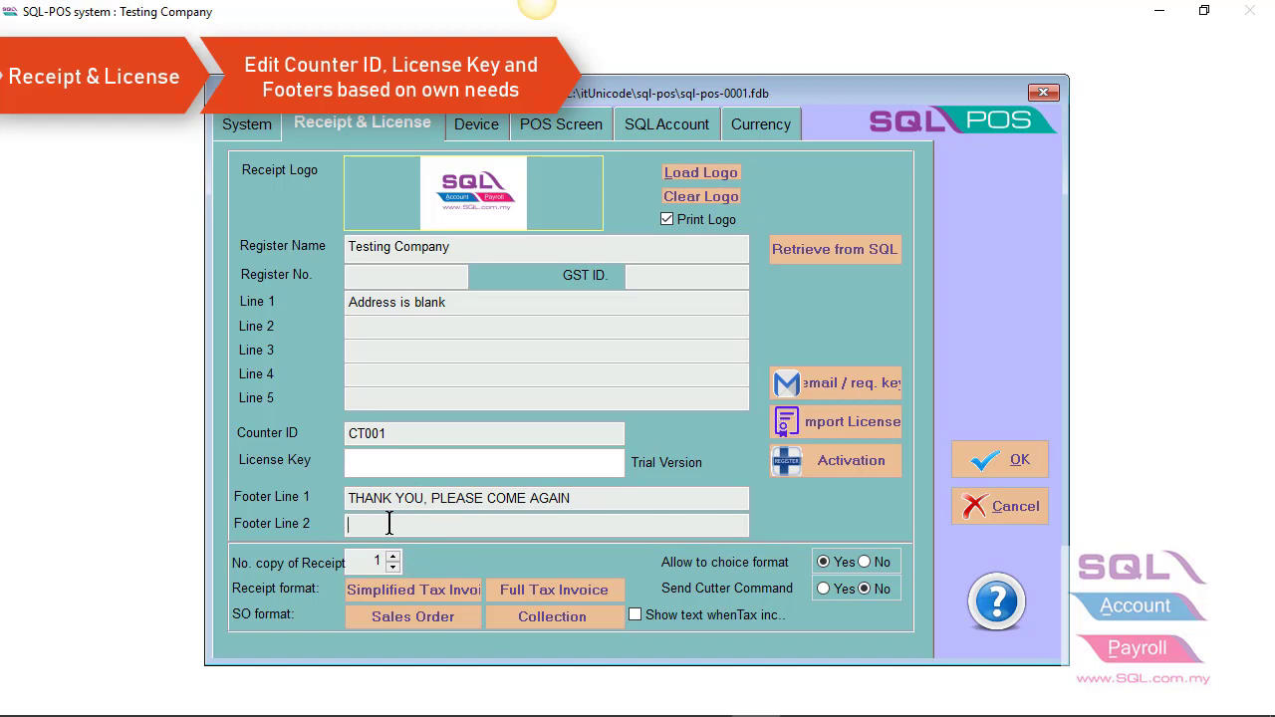
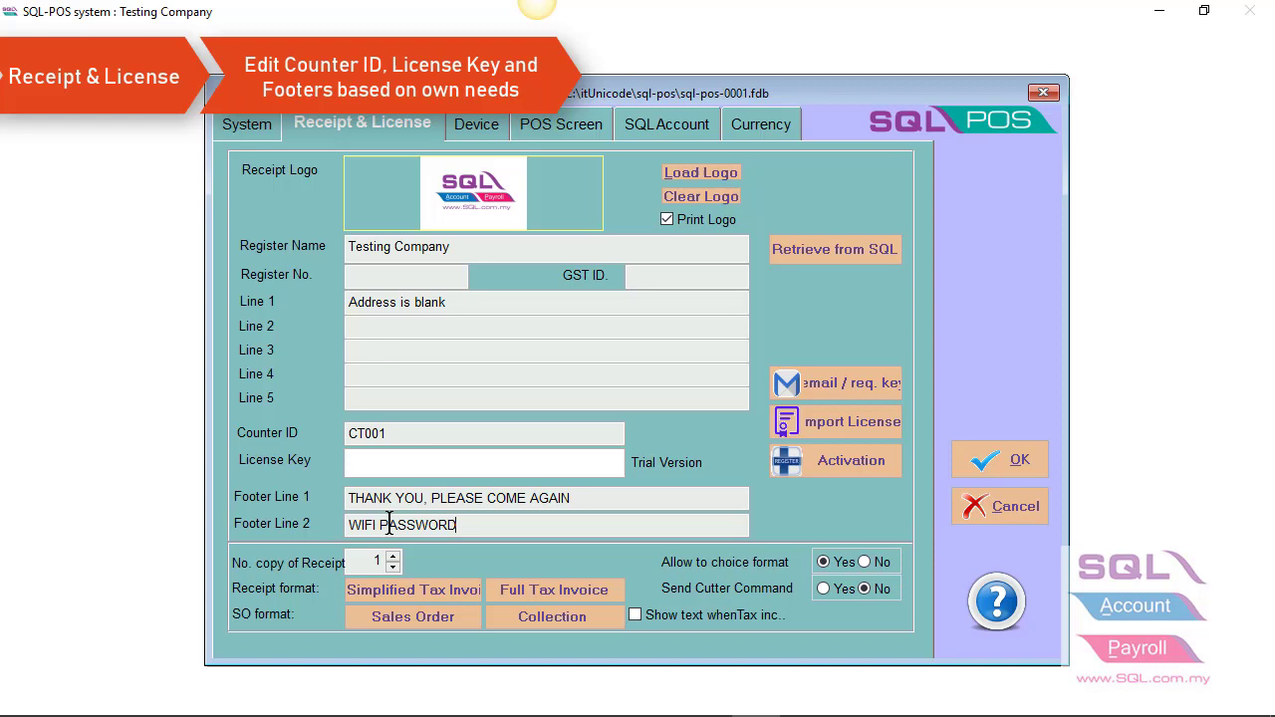
- Save and close the settings with the new receipt footer lines
left_click(1018, 465)
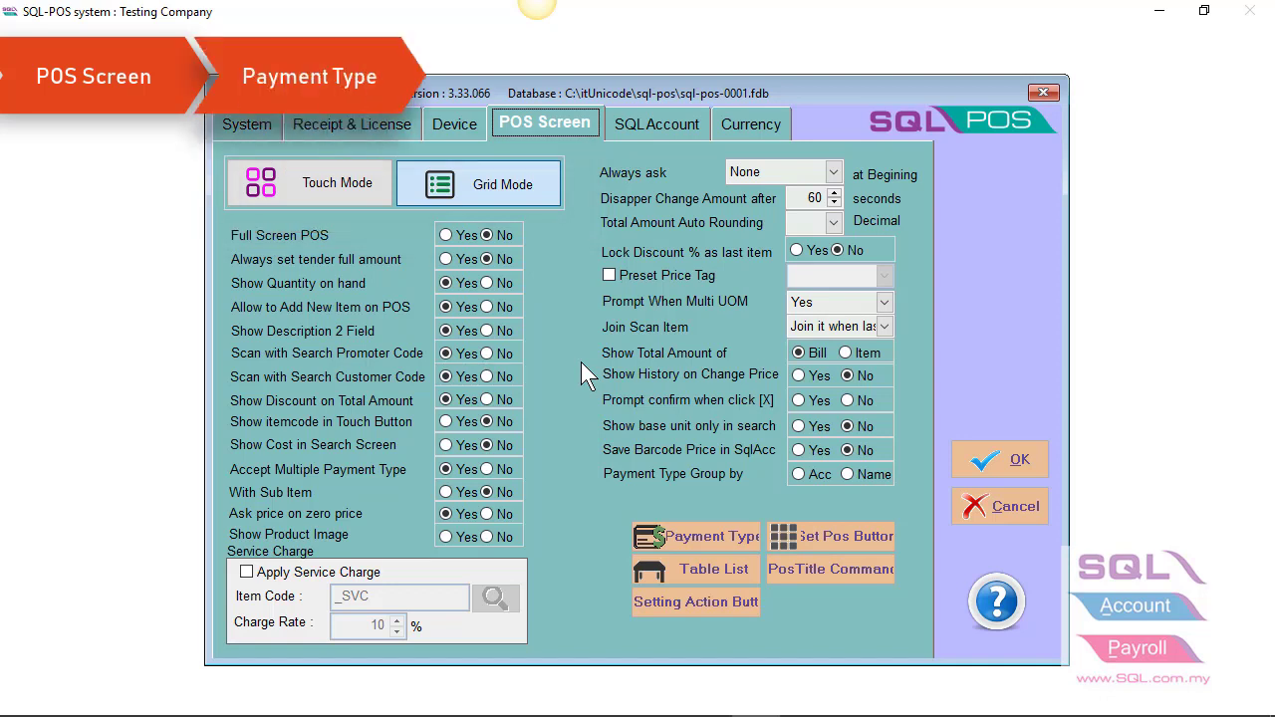
- Add a Non-Cash MASTER payment type posting to 310-003 MAYBANK-MASTER alongside CASH and VISA
left_click(687, 539)
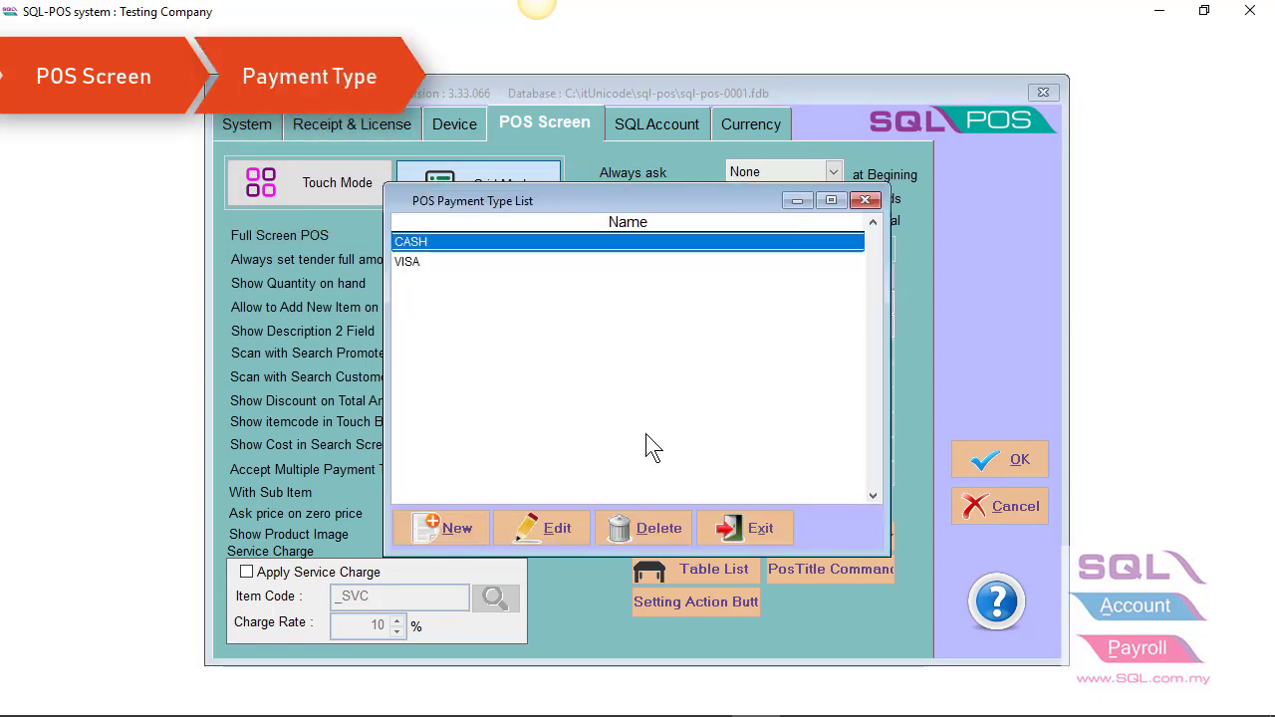
left_click(463, 532)
type("M")
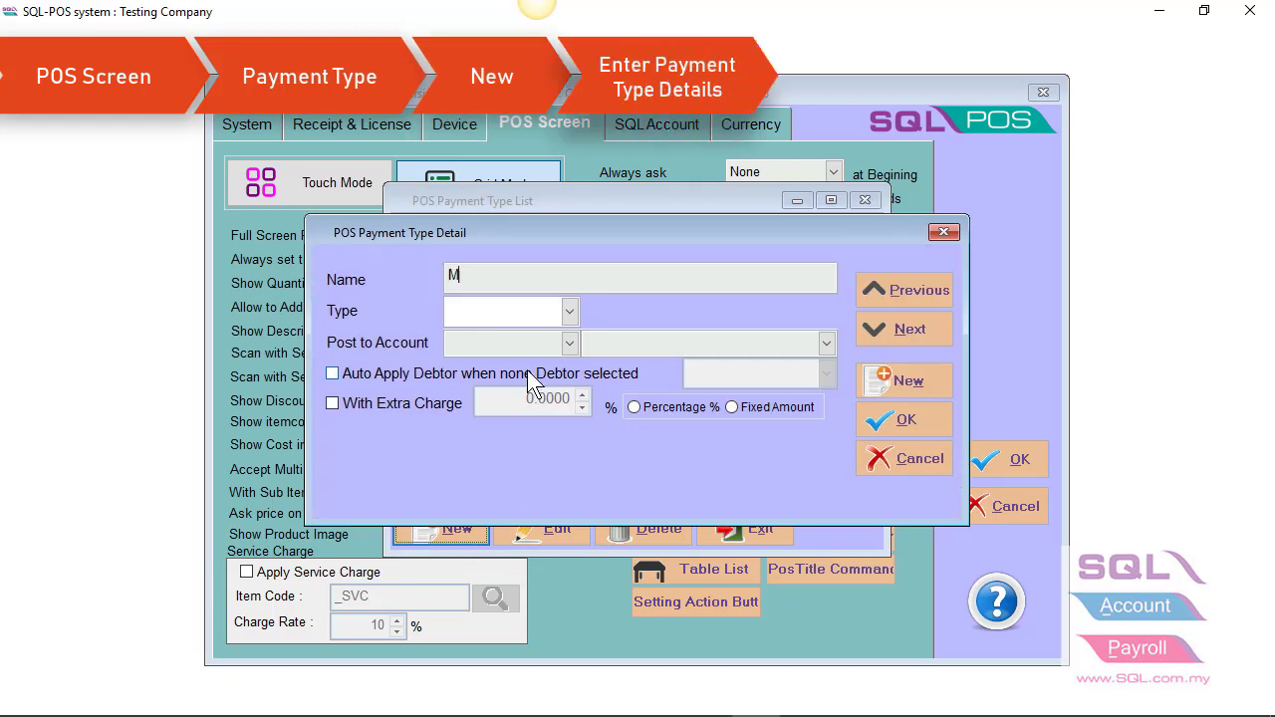
type("ASTER")
key("Tab")
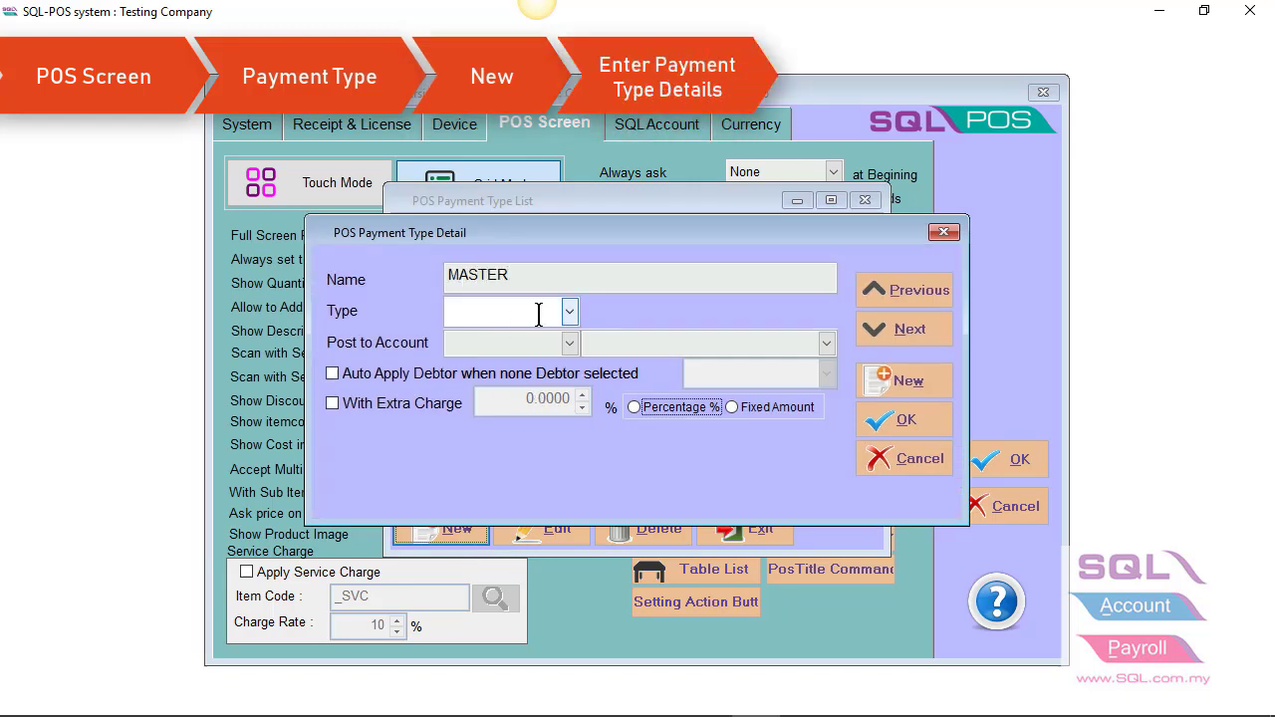
left_click(538, 314)
left_click(521, 356)
key("Tab")
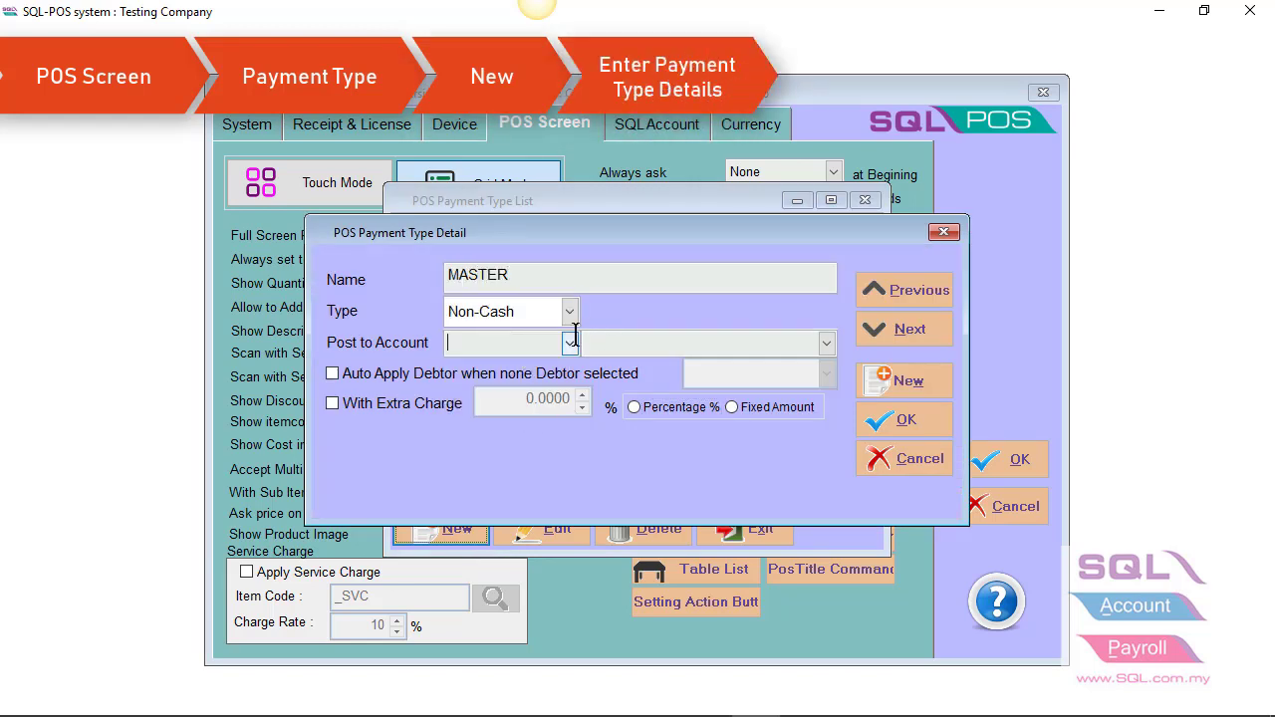
left_click(571, 342)
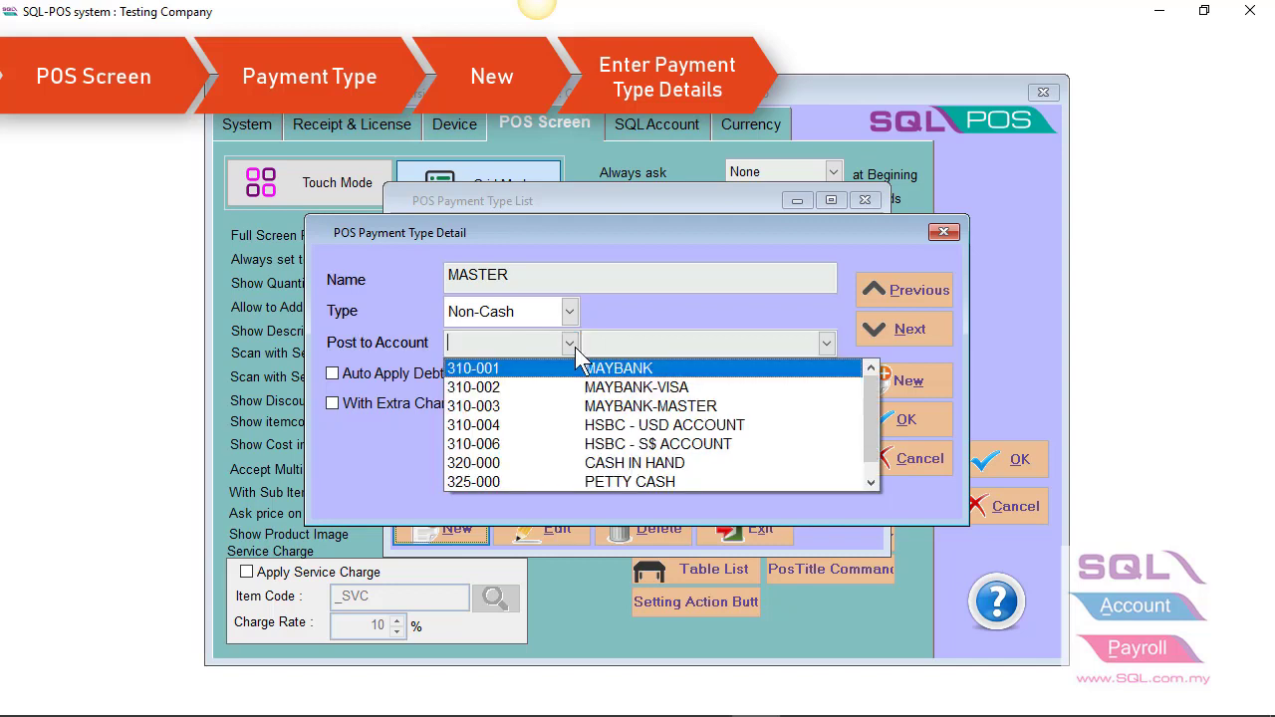
left_click(546, 407)
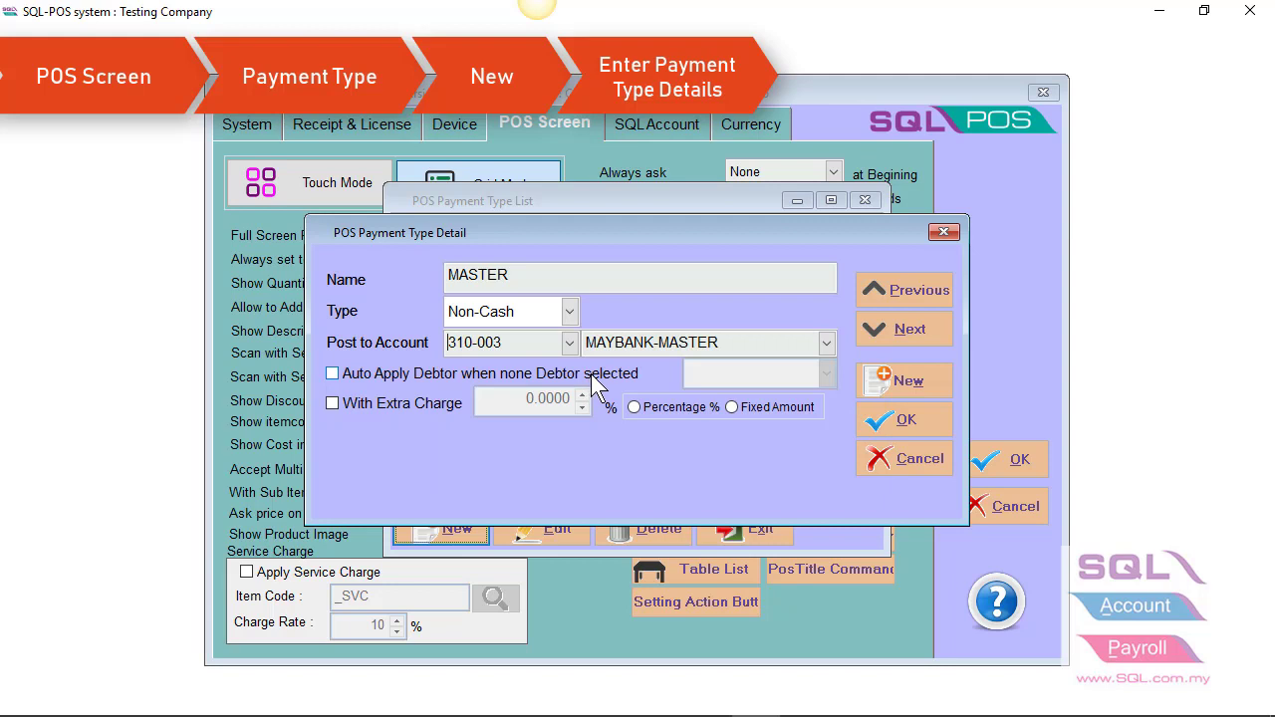
left_click(879, 419)
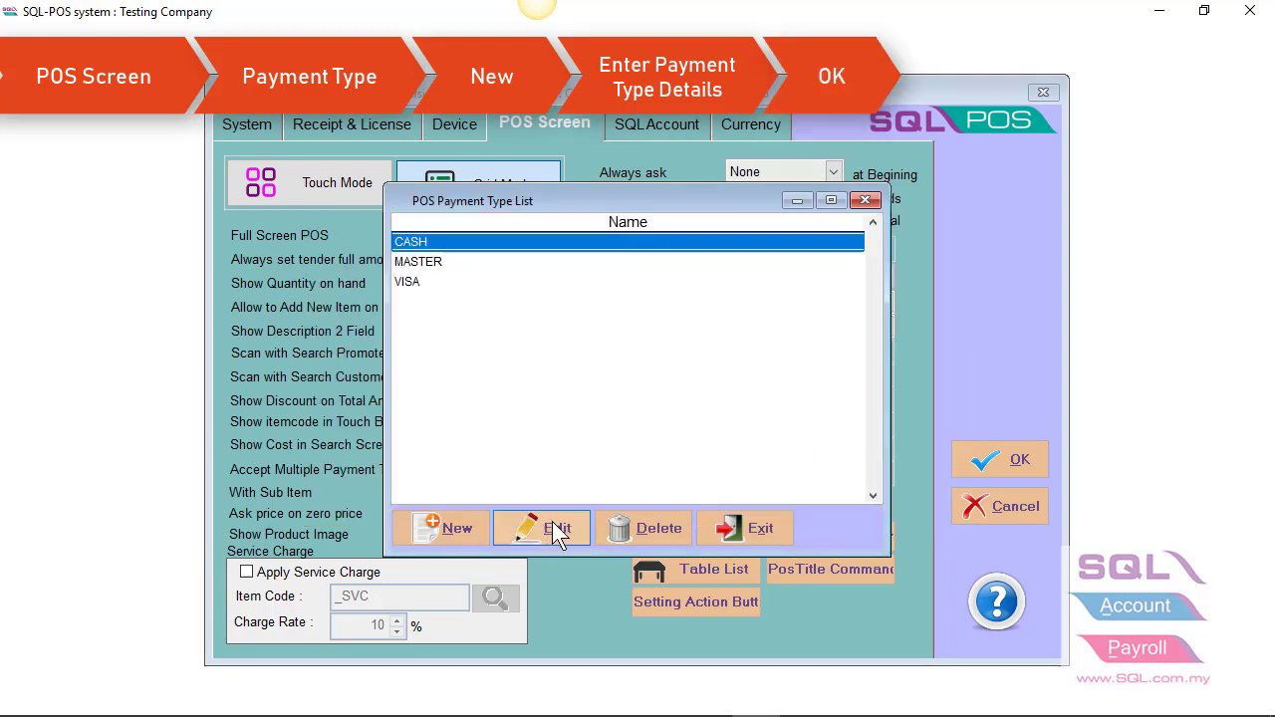
left_click(718, 527)
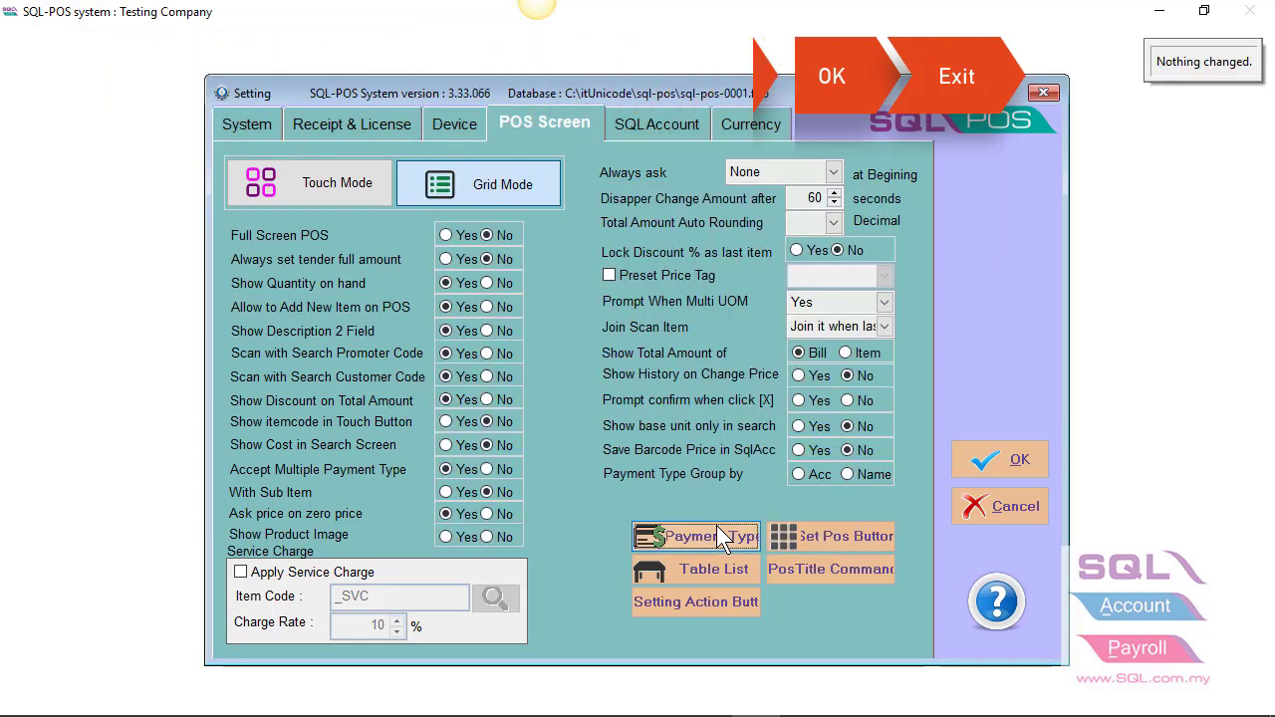
- Delete the 15% (row 011) and 5 (row 010) fixed-discount action buttons
left_click(689, 602)
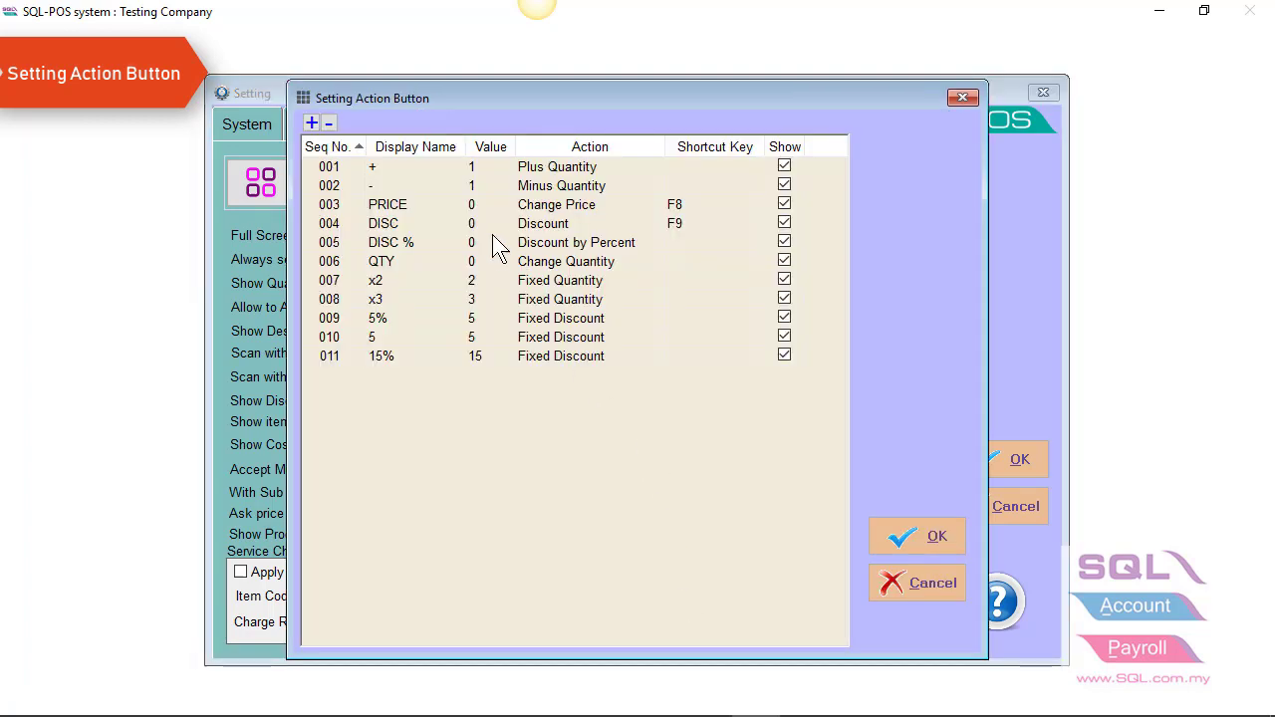
left_click(360, 357)
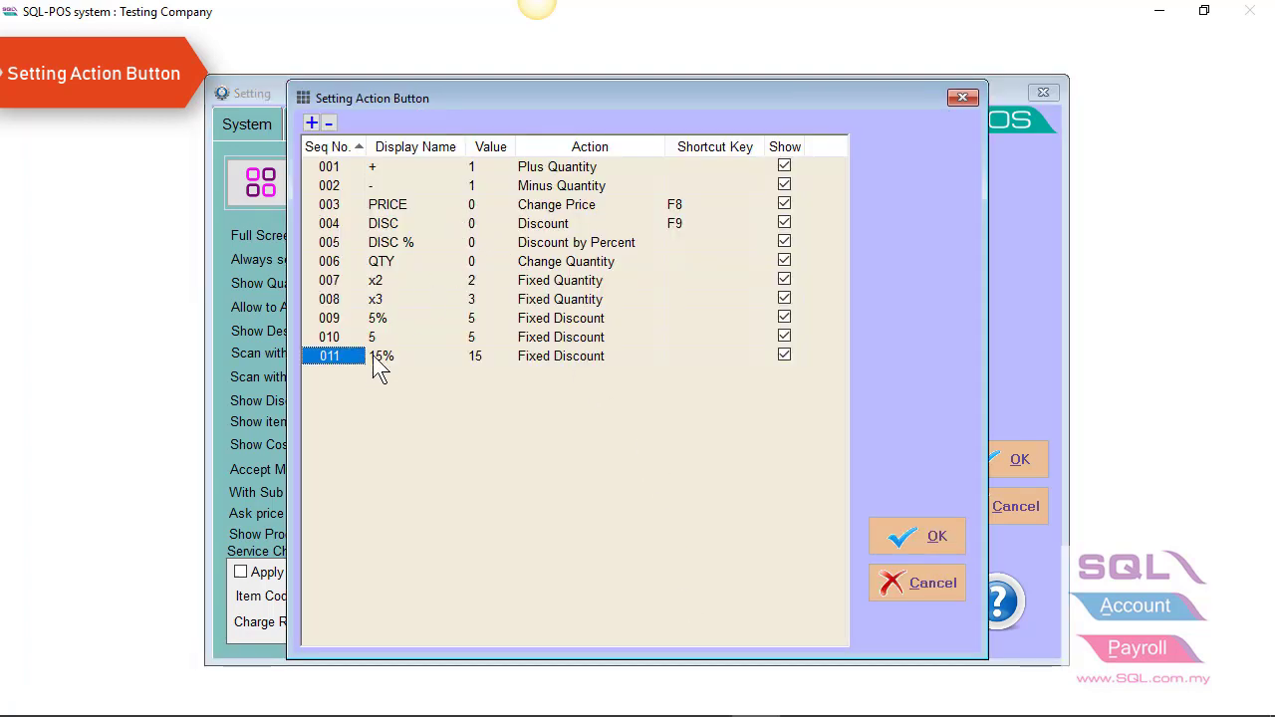
left_click(373, 361)
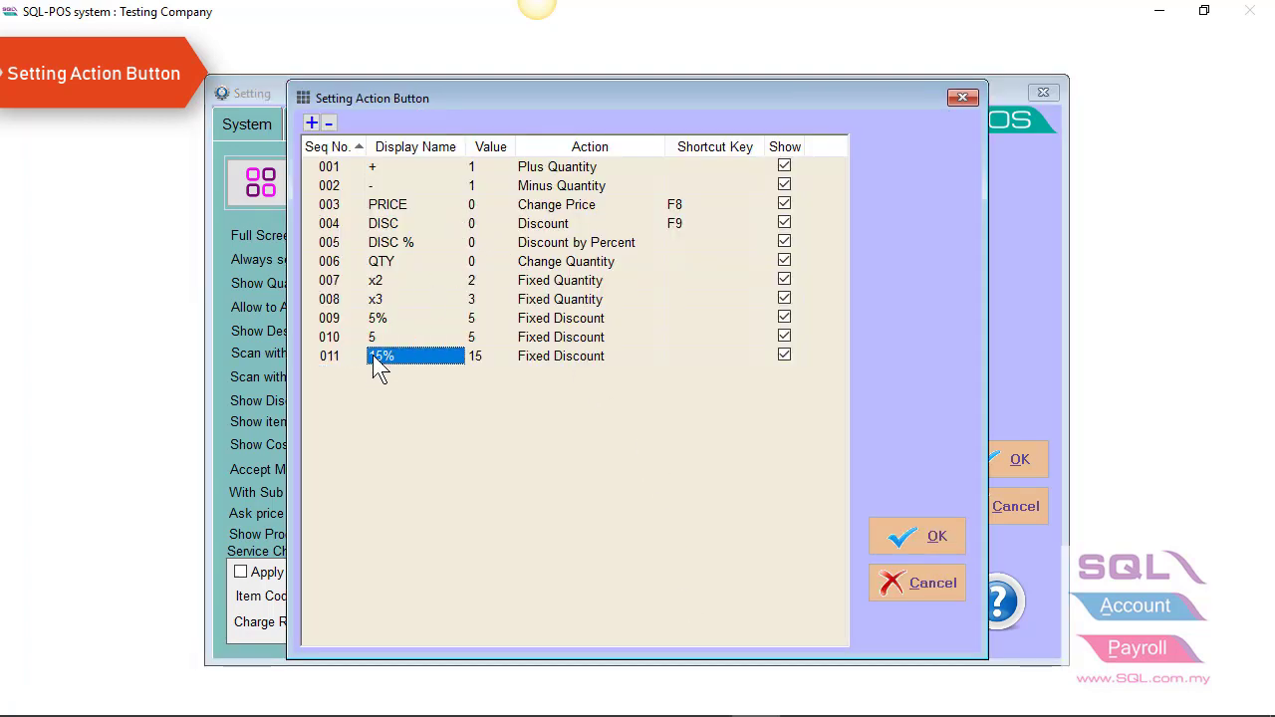
left_click(329, 124)
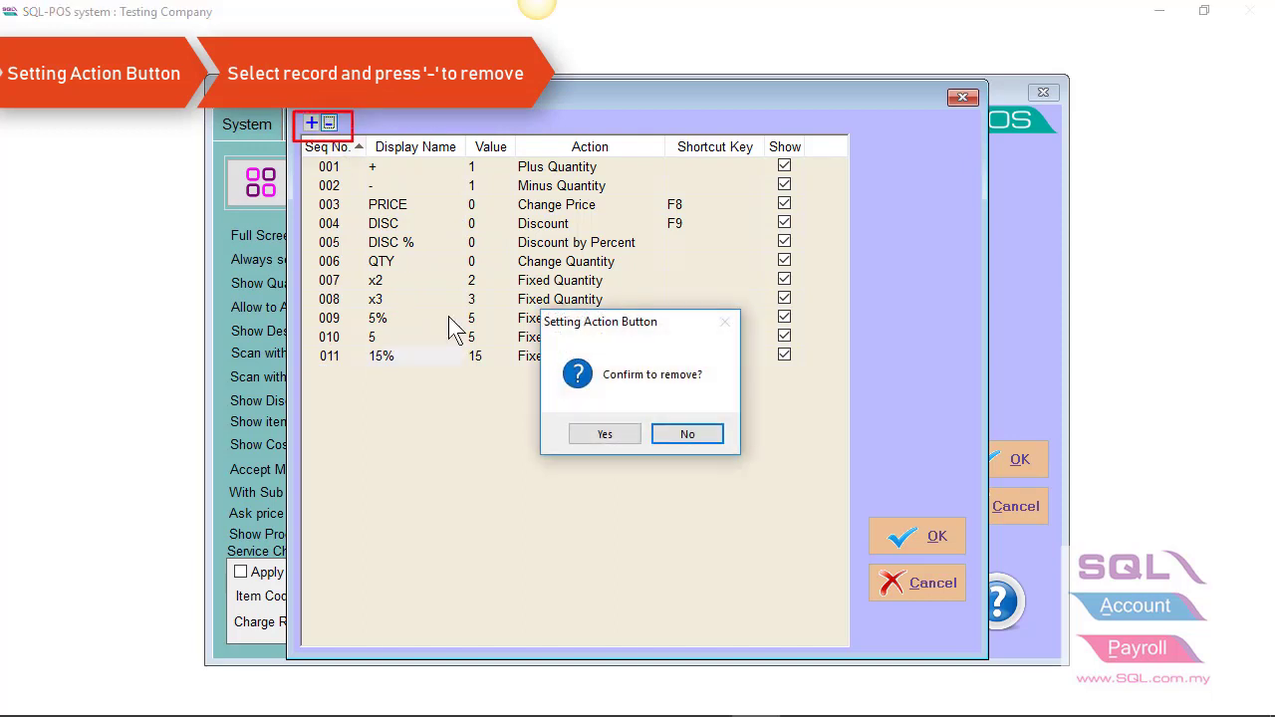
left_click(609, 435)
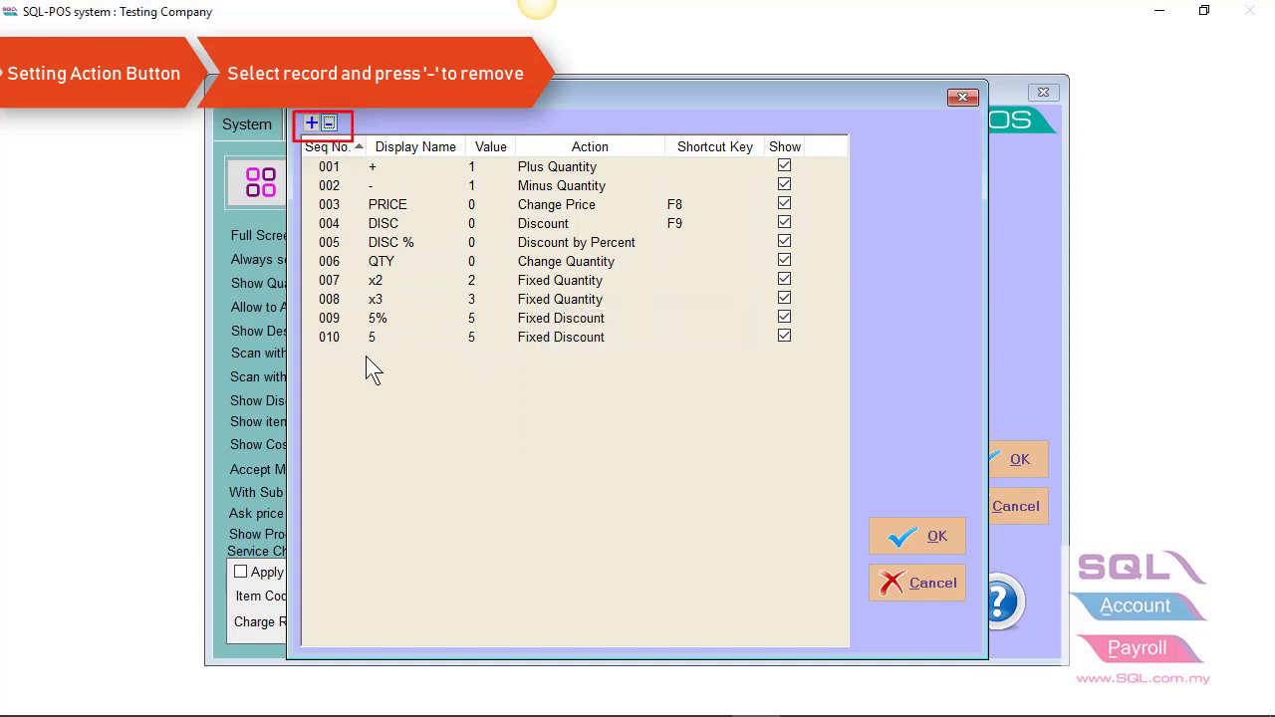
left_click(329, 123)
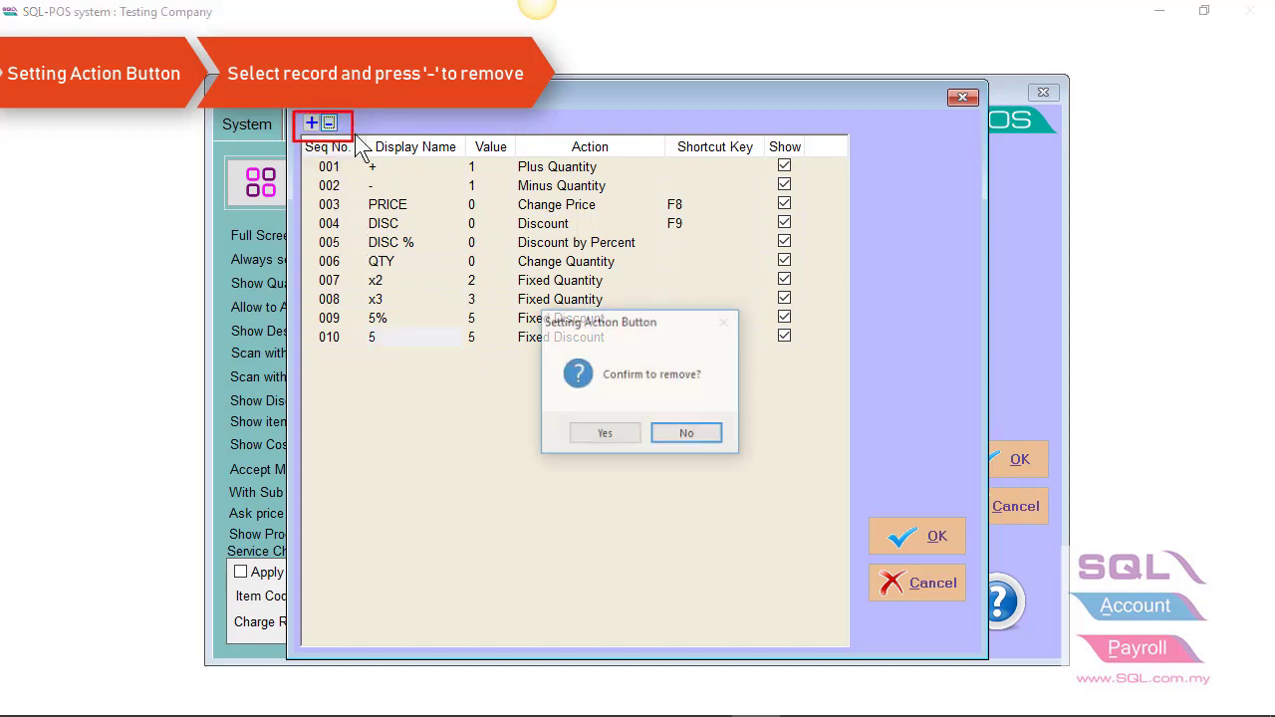
left_click(595, 436)
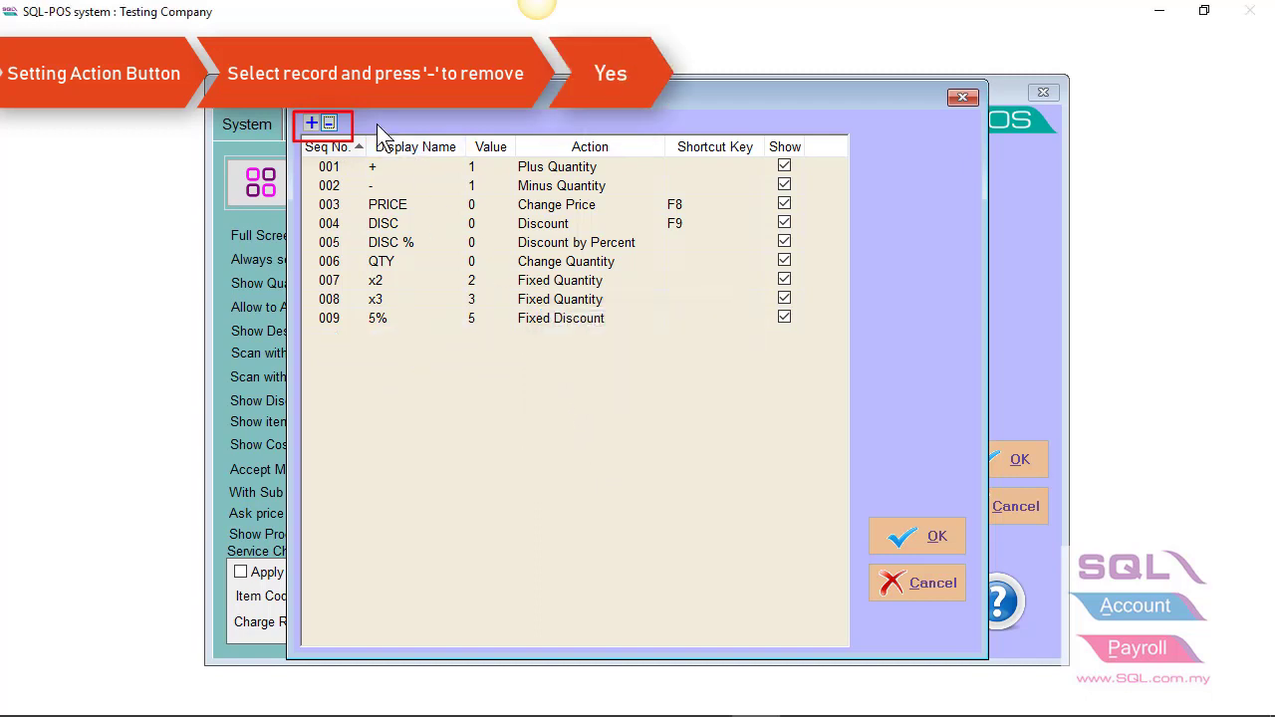
- Add a shown 010 X5 action button with Fixed Quantity action and value 5, and save
left_click(313, 124)
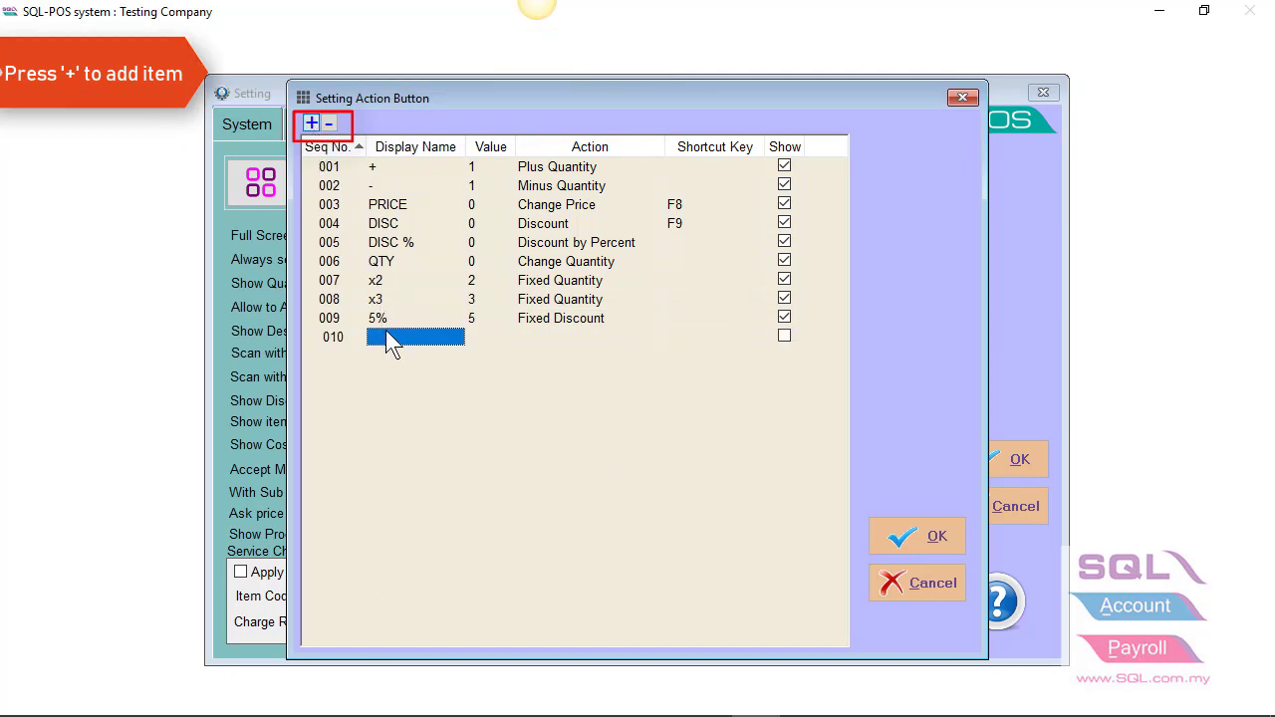
left_click(568, 338)
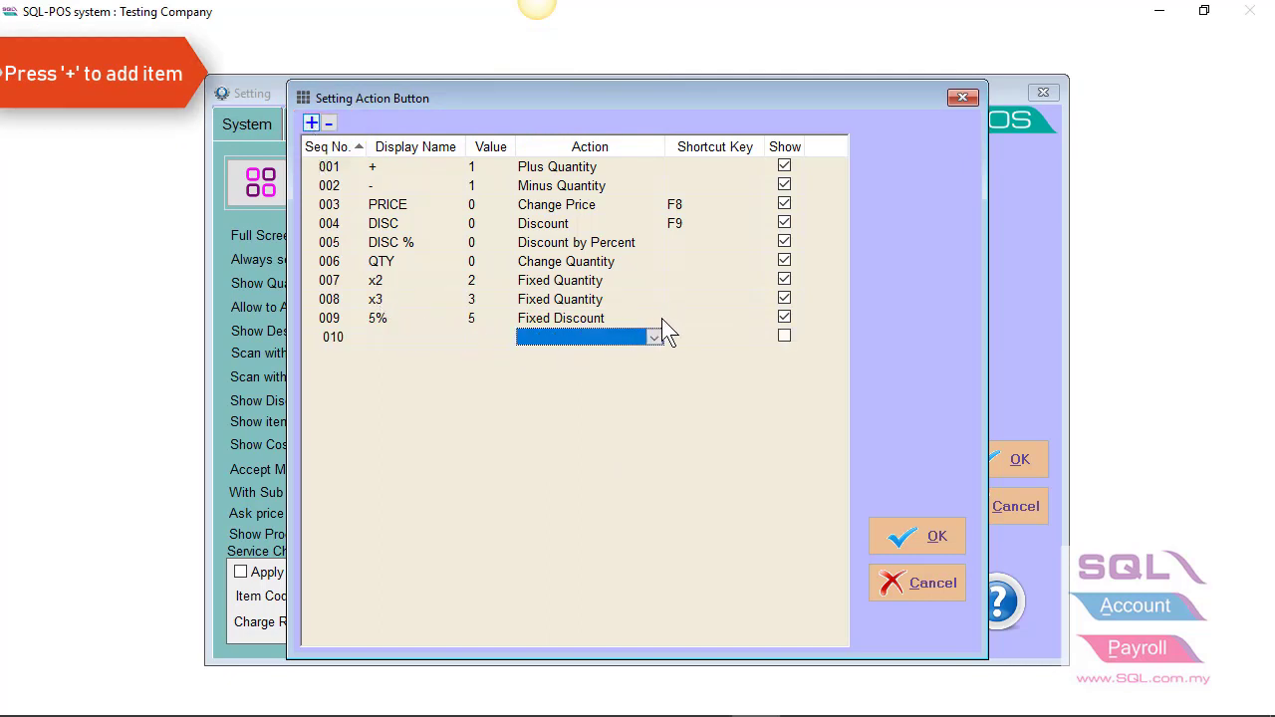
left_click(656, 338)
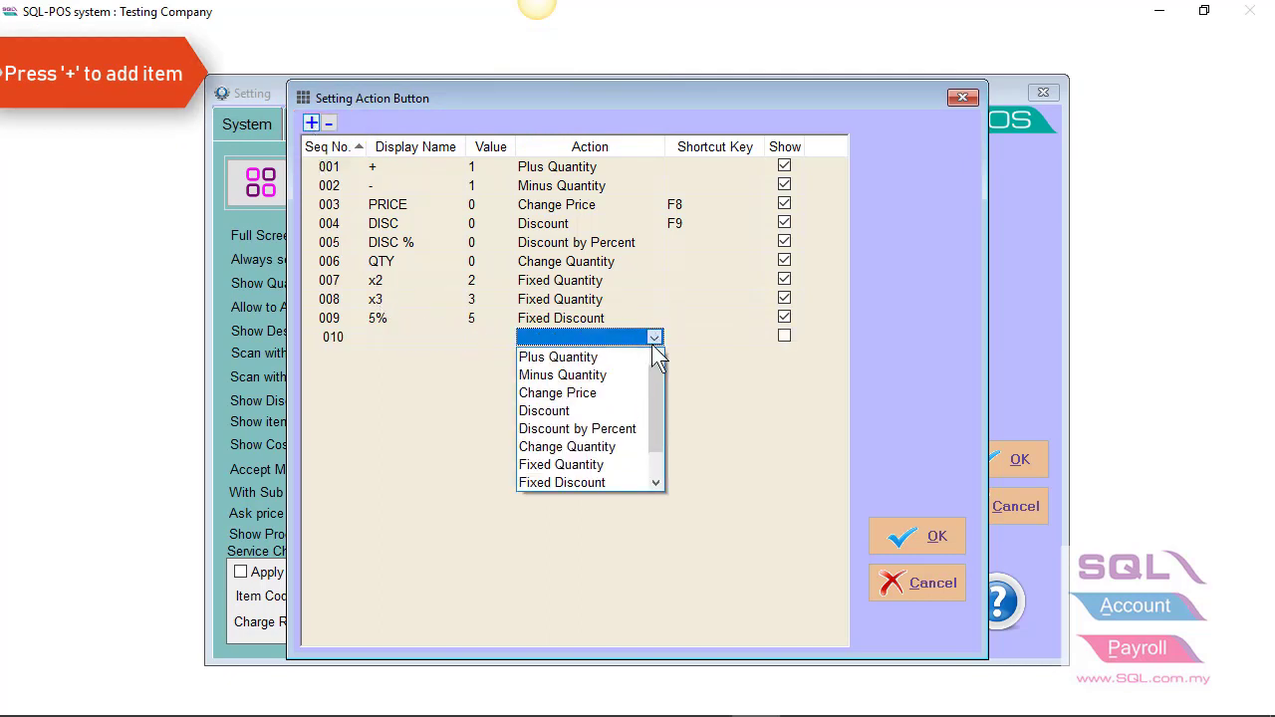
left_click(589, 466)
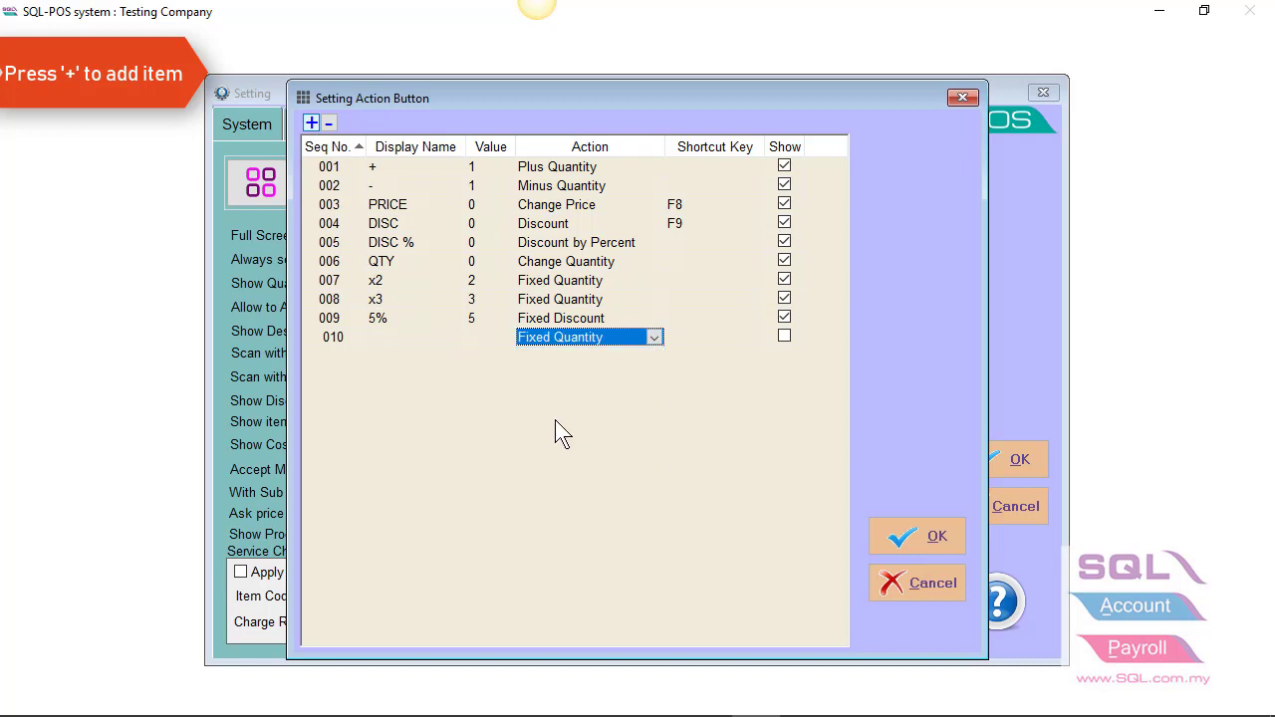
left_click(395, 337)
double_click(431, 336)
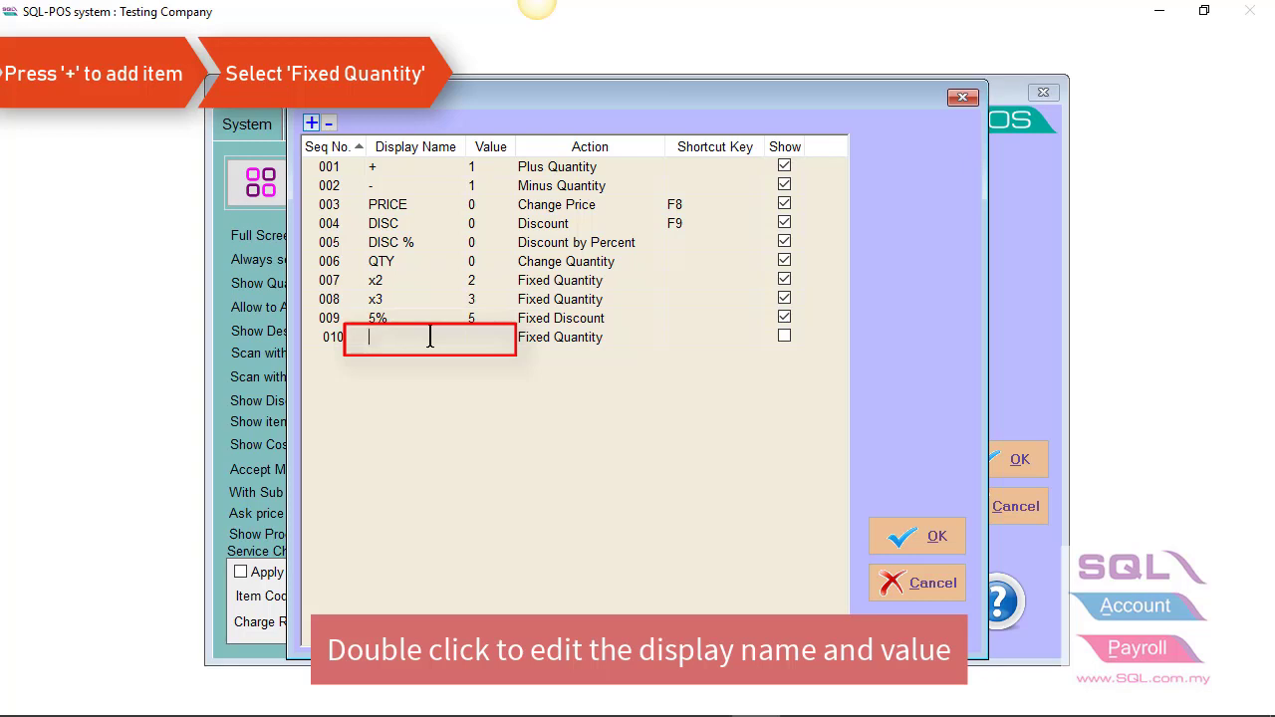
type("X5")
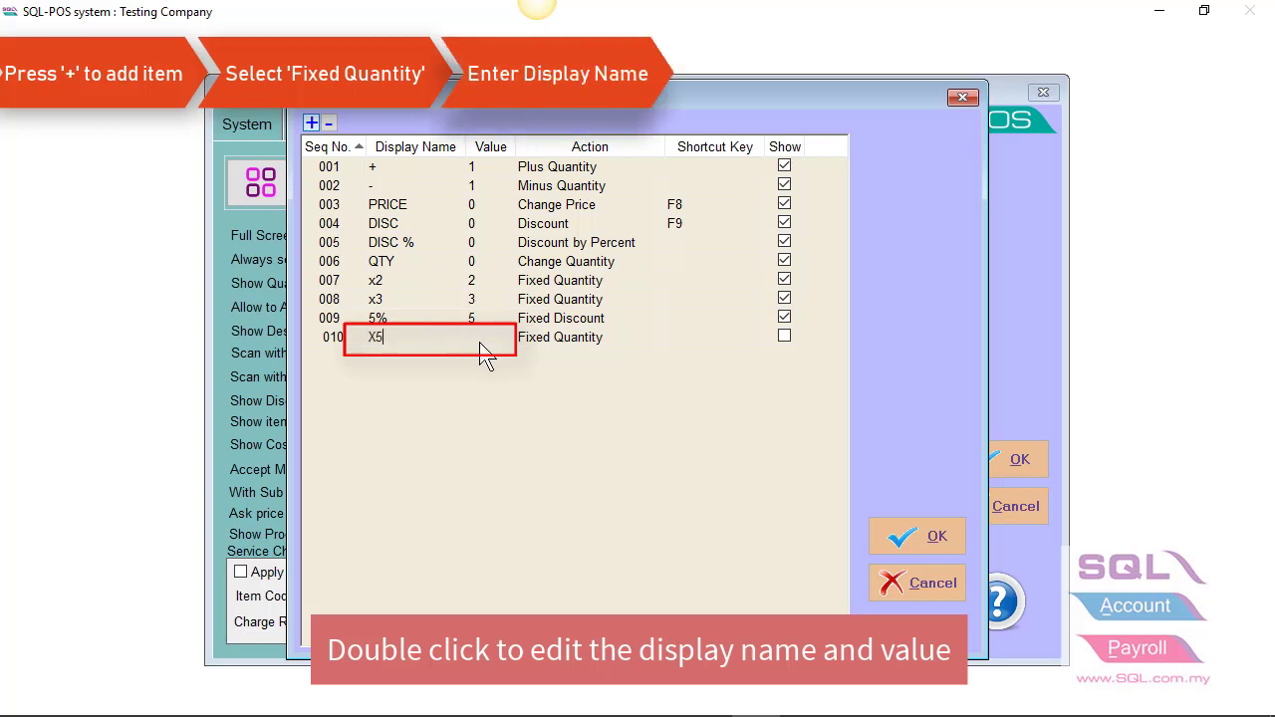
left_click(479, 339)
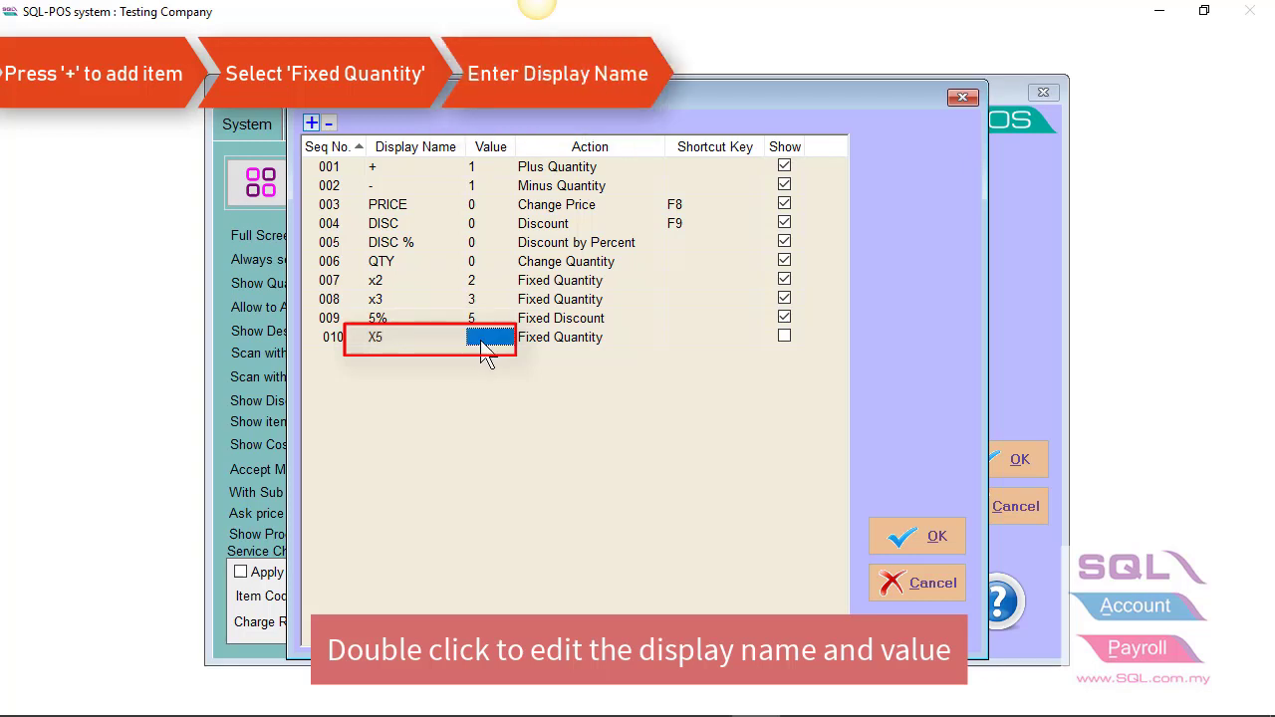
type("5")
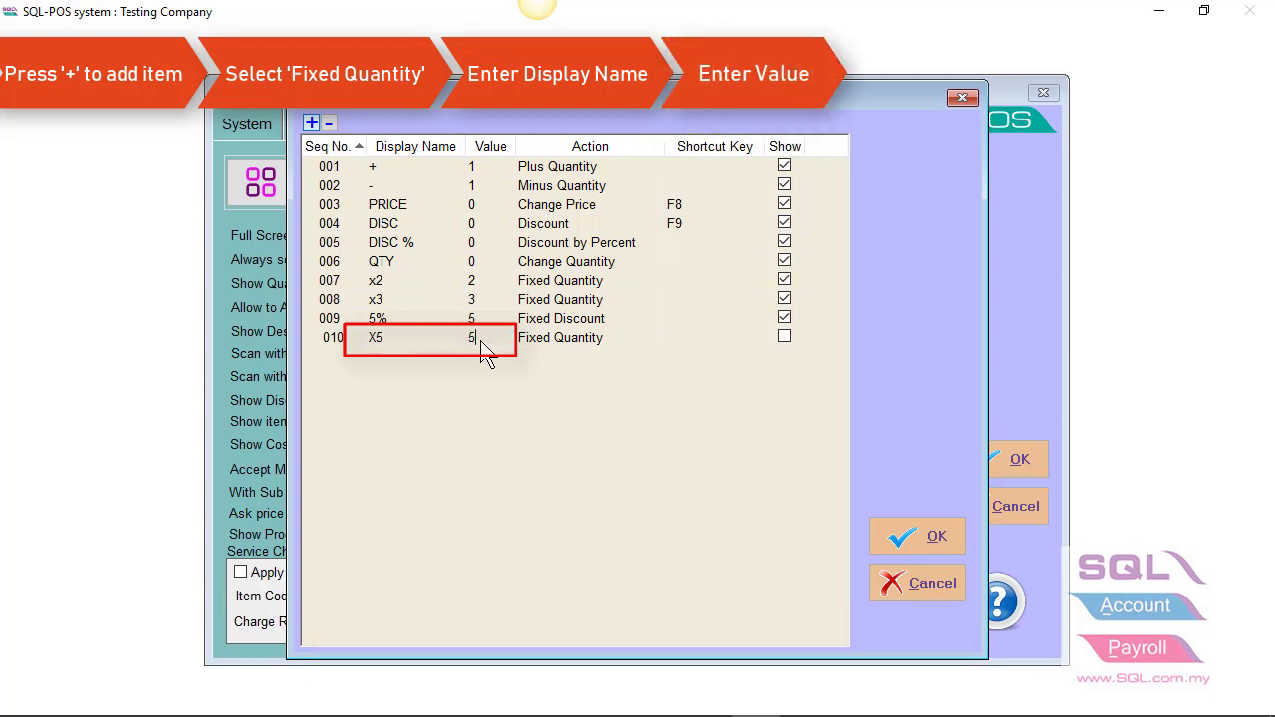
left_click(783, 337)
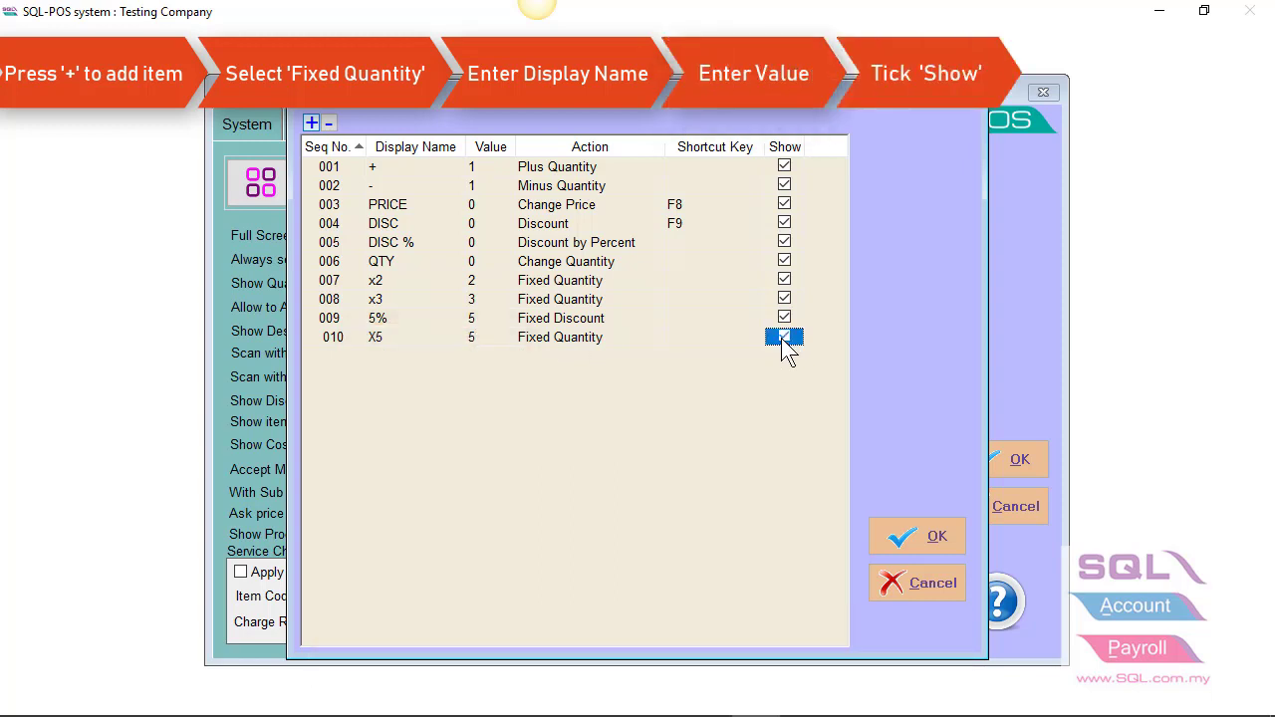
left_click(921, 534)
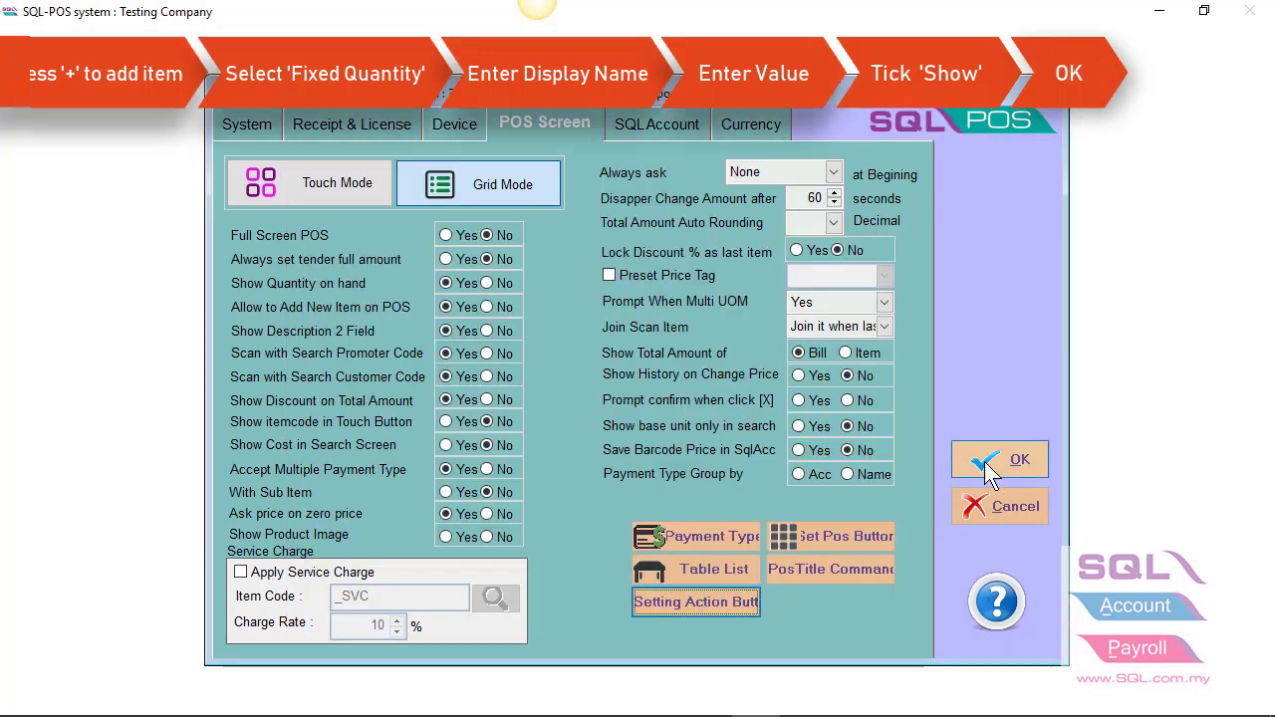
- Save the settings, then add ANTENNA to a POS sale and raise it to quantity 5 with X5
left_click(990, 468)
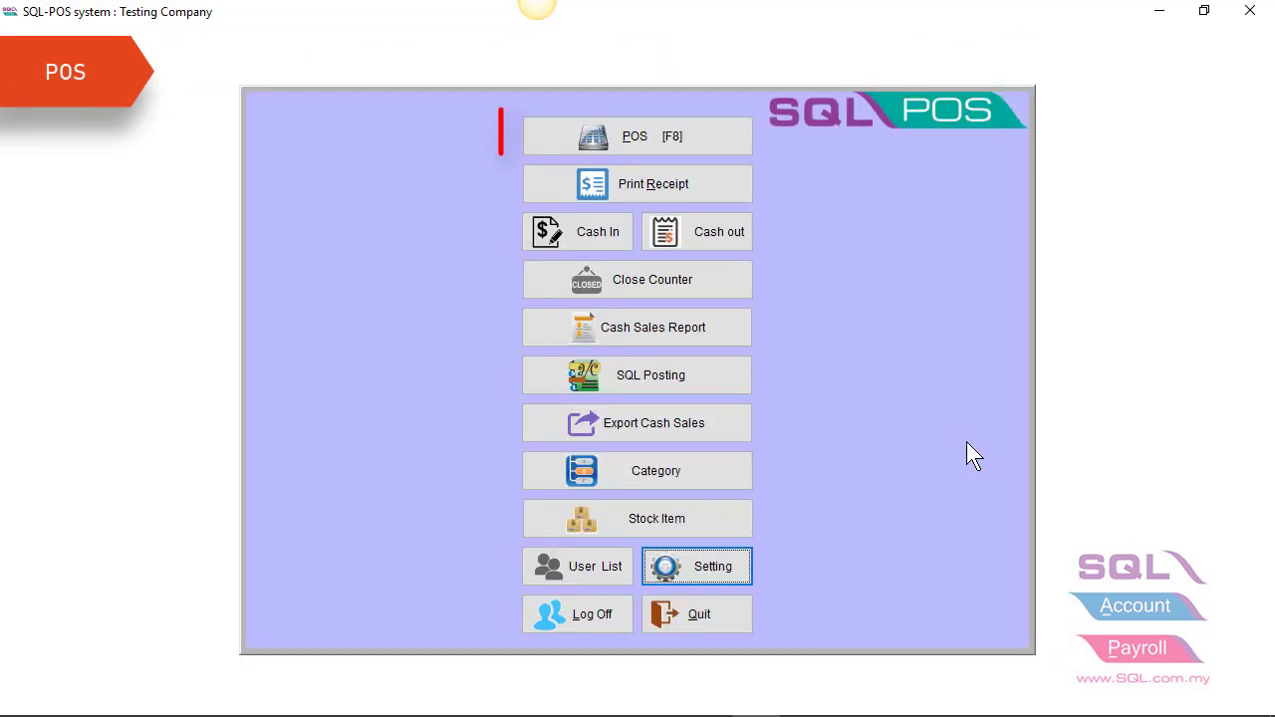
left_click(636, 148)
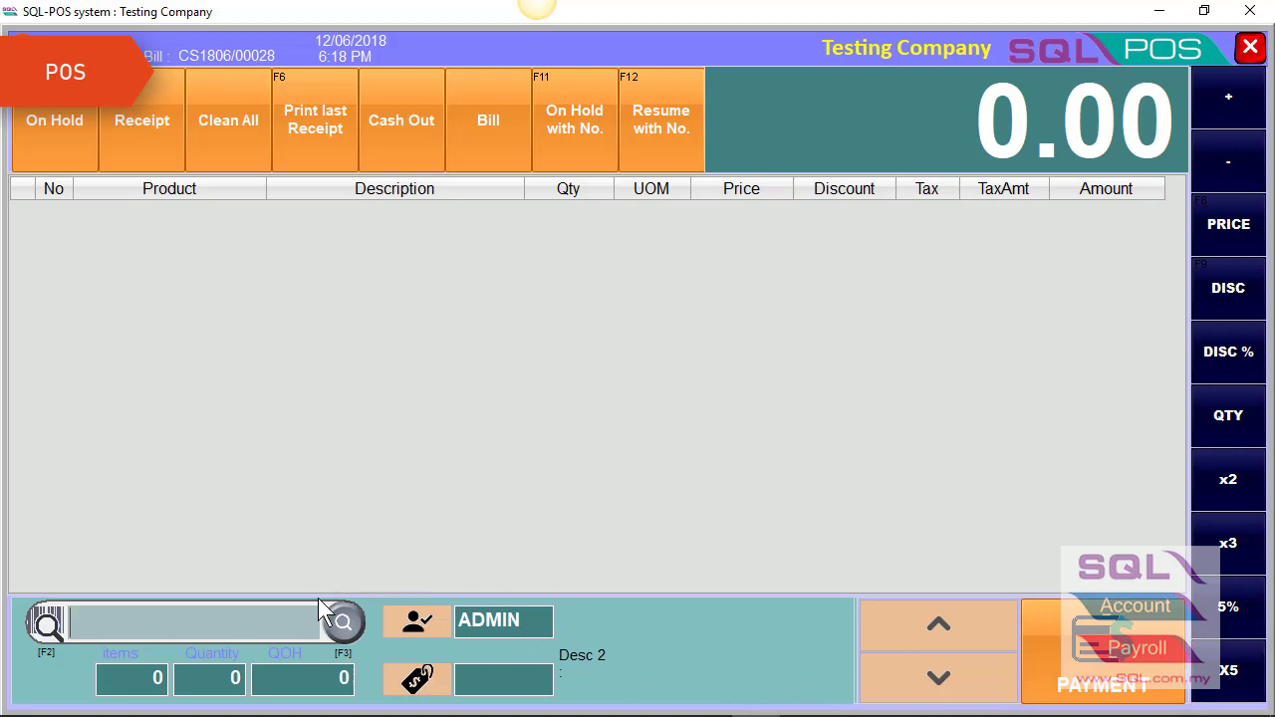
left_click(342, 624)
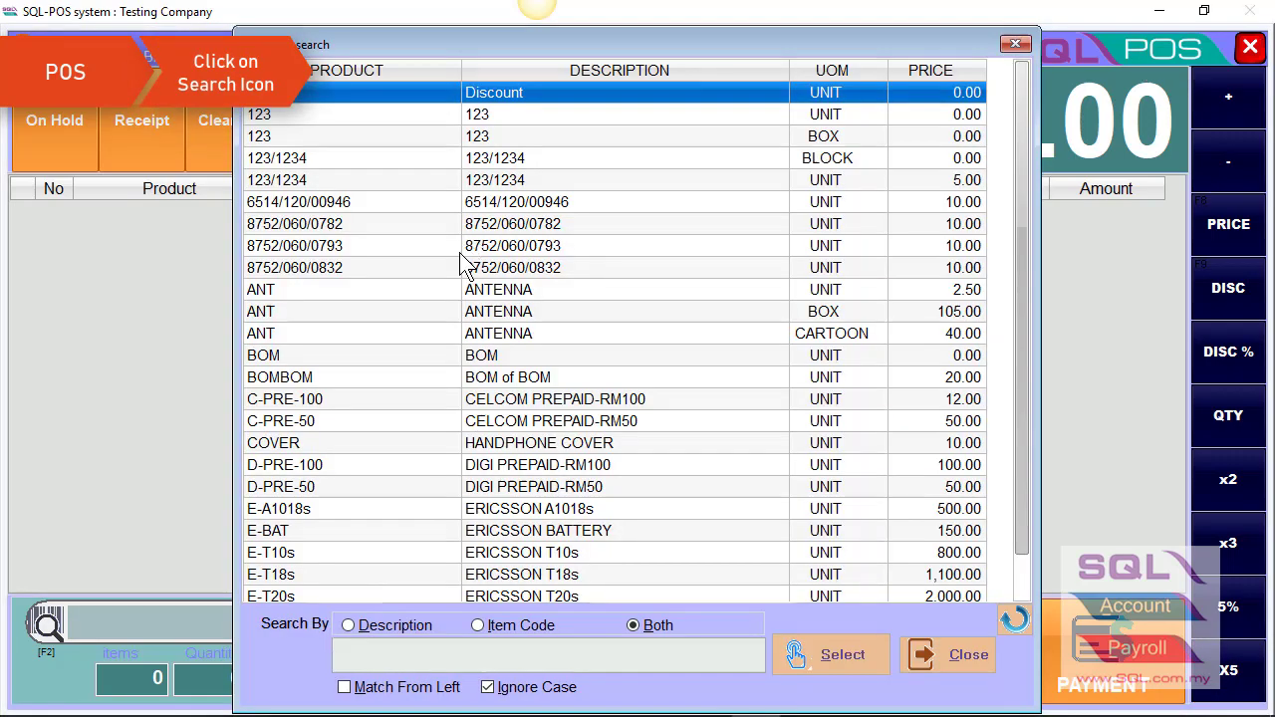
double_click(479, 291)
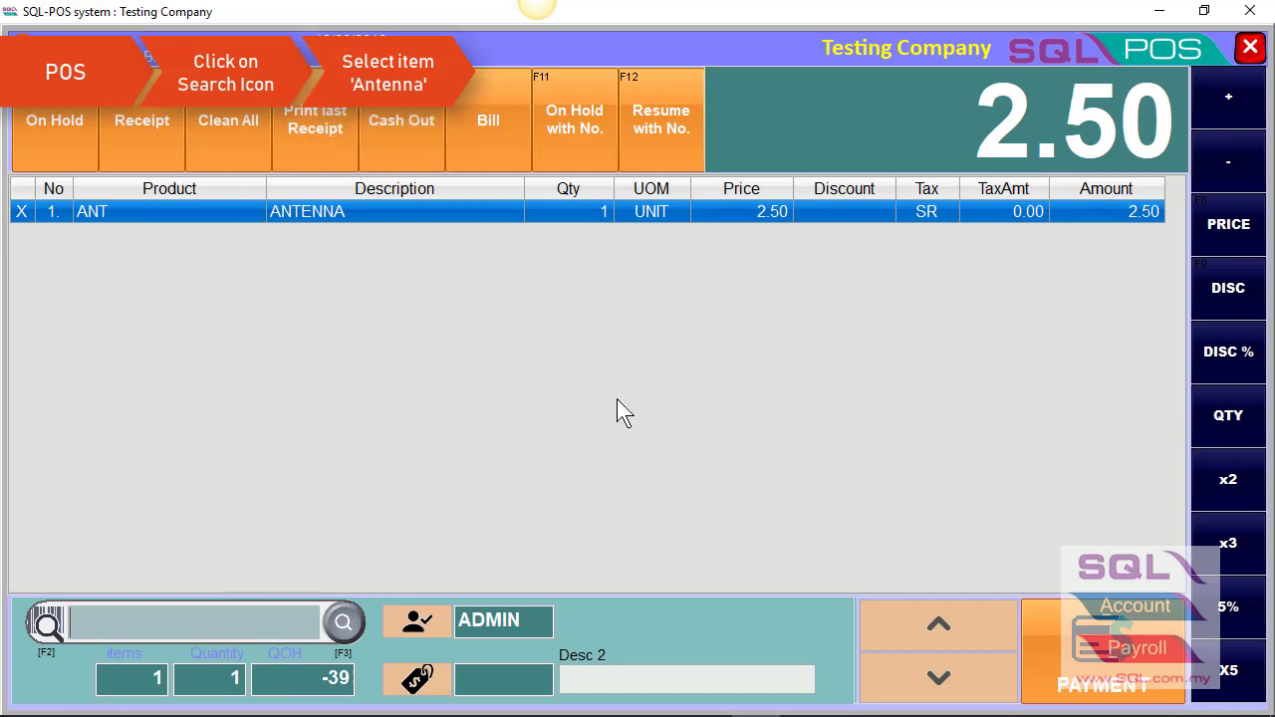
left_click(1224, 672)
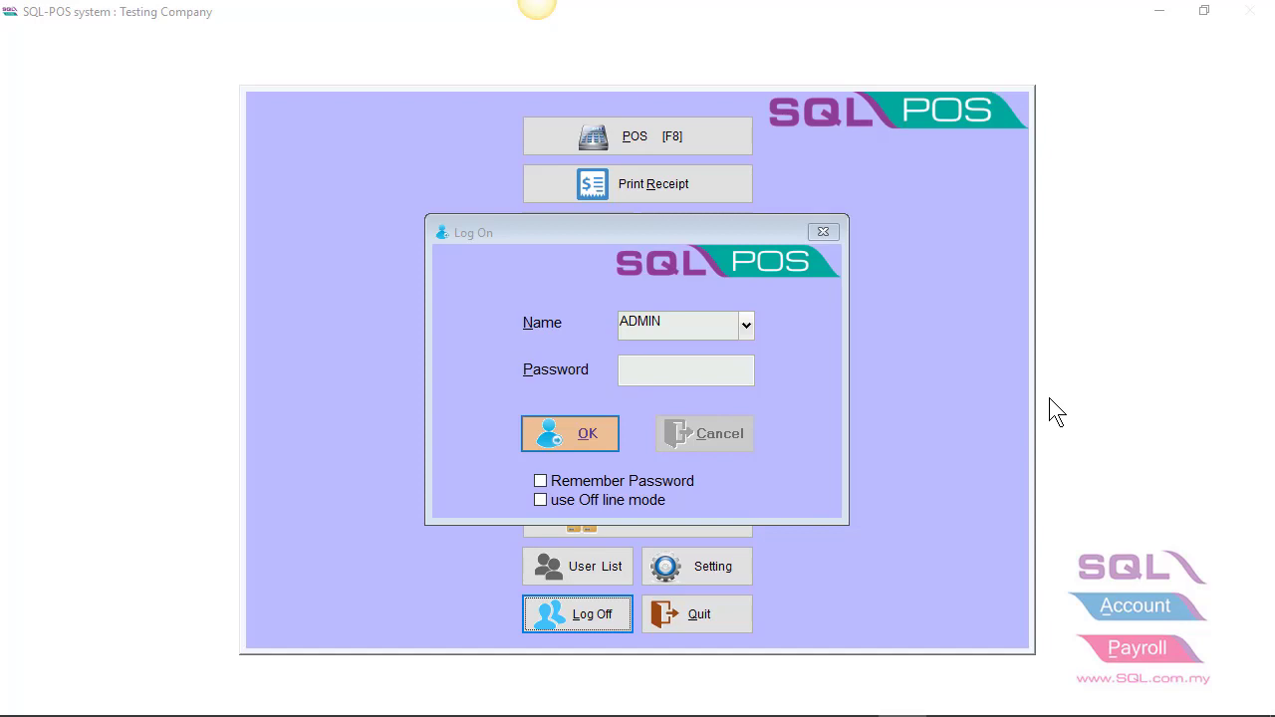
- Log on as the admin user with 'use Off line mode' ticked, entering the account password
left_click(632, 499)
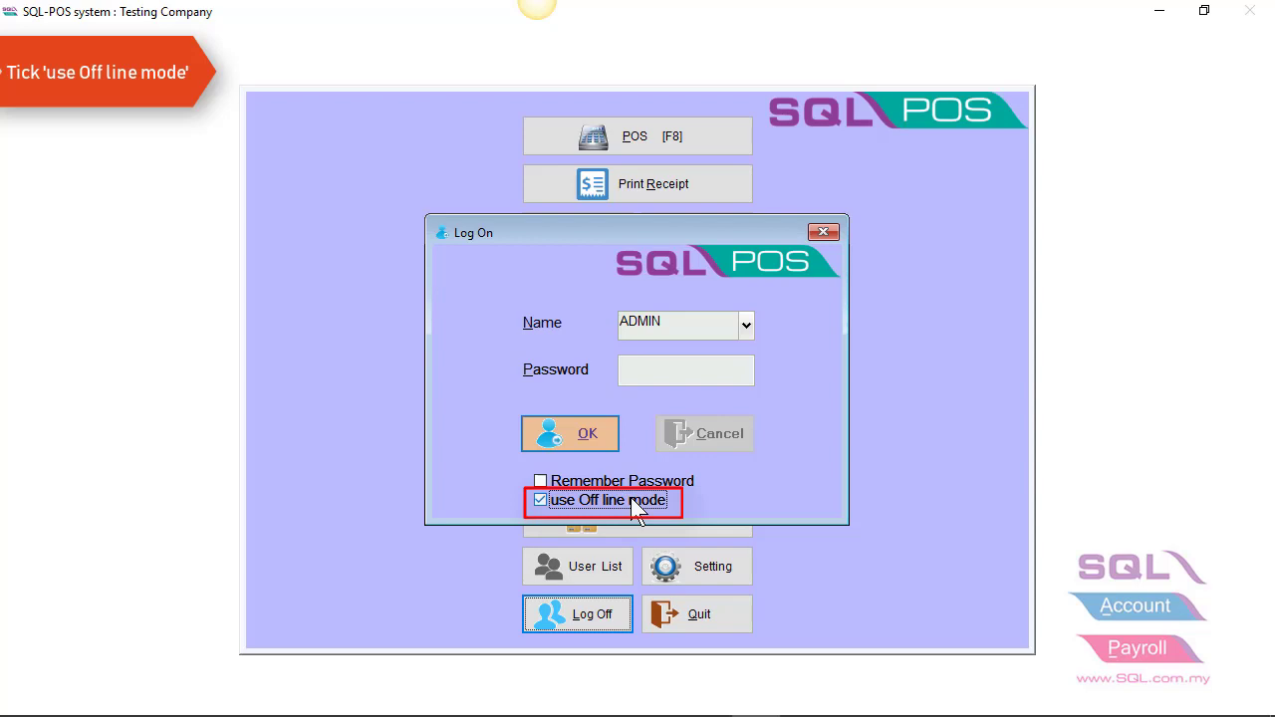
left_click(654, 372)
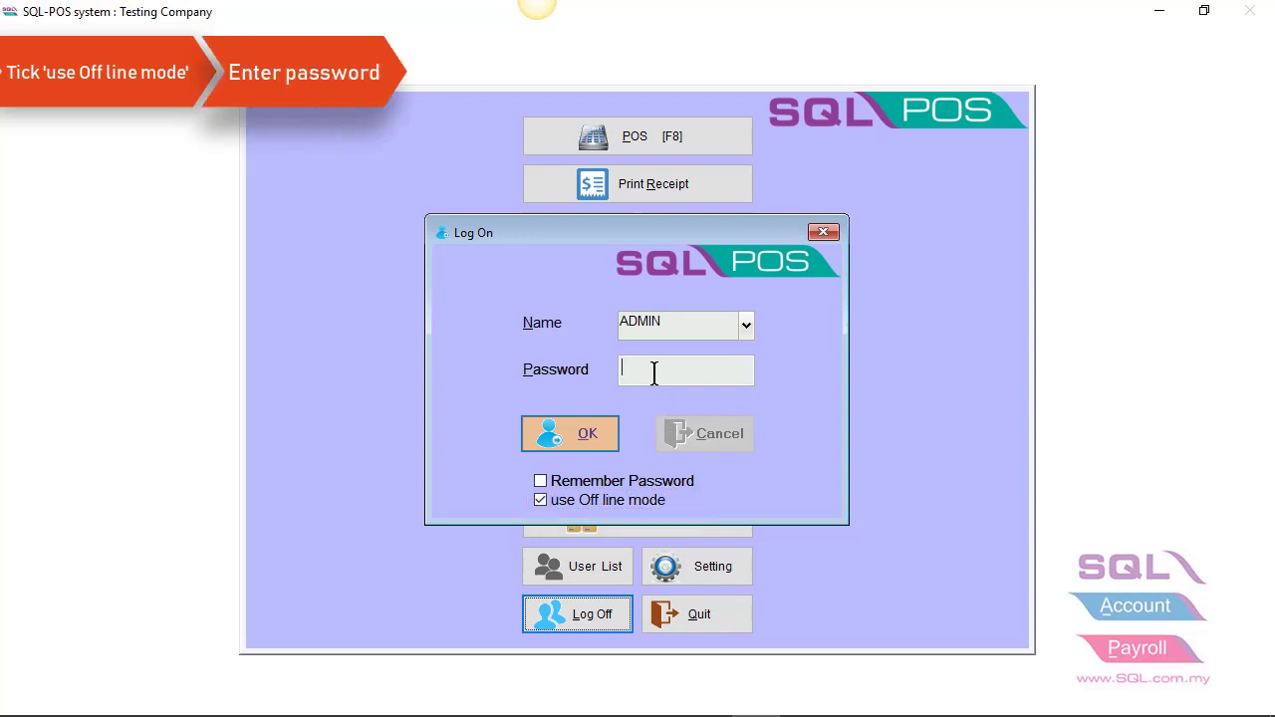
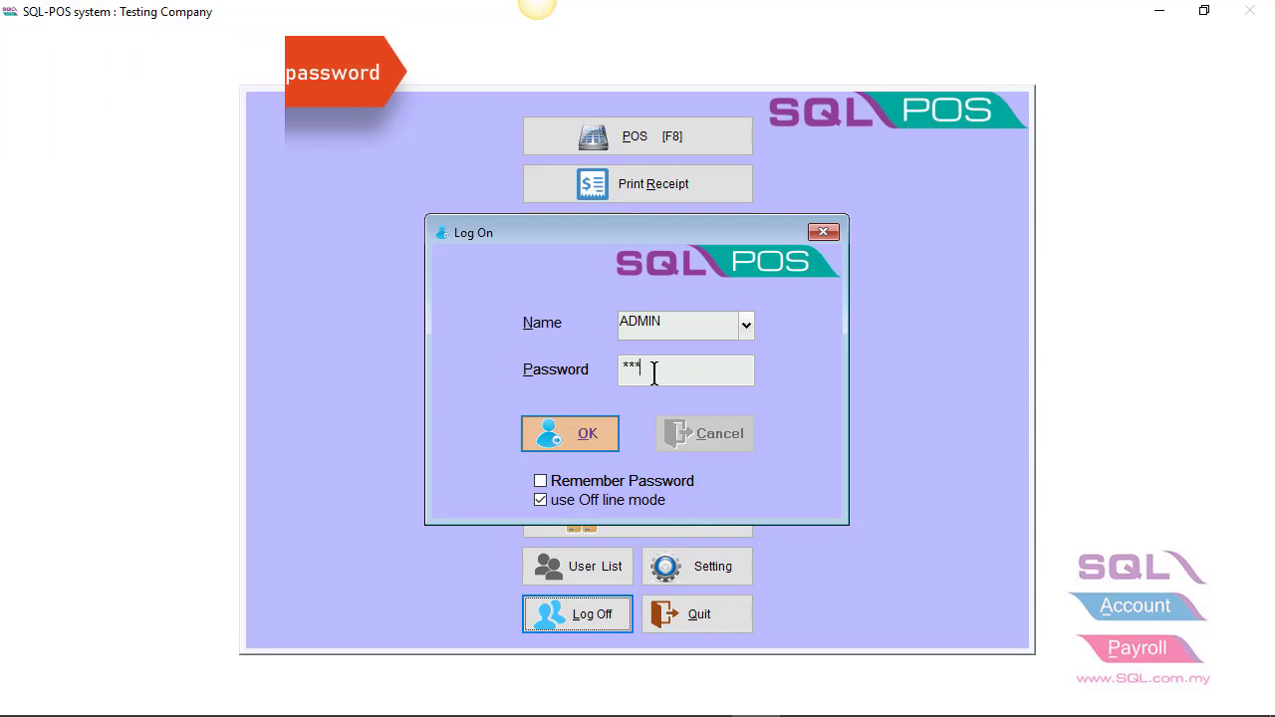
key("Return")
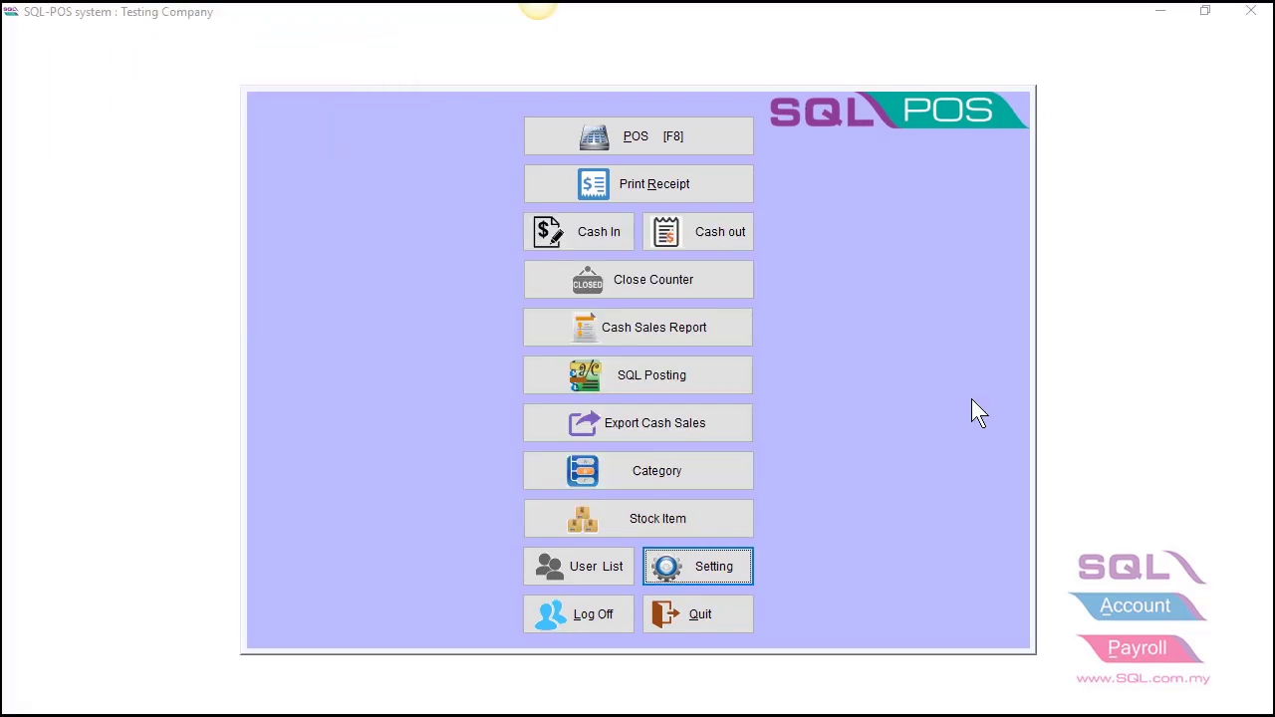